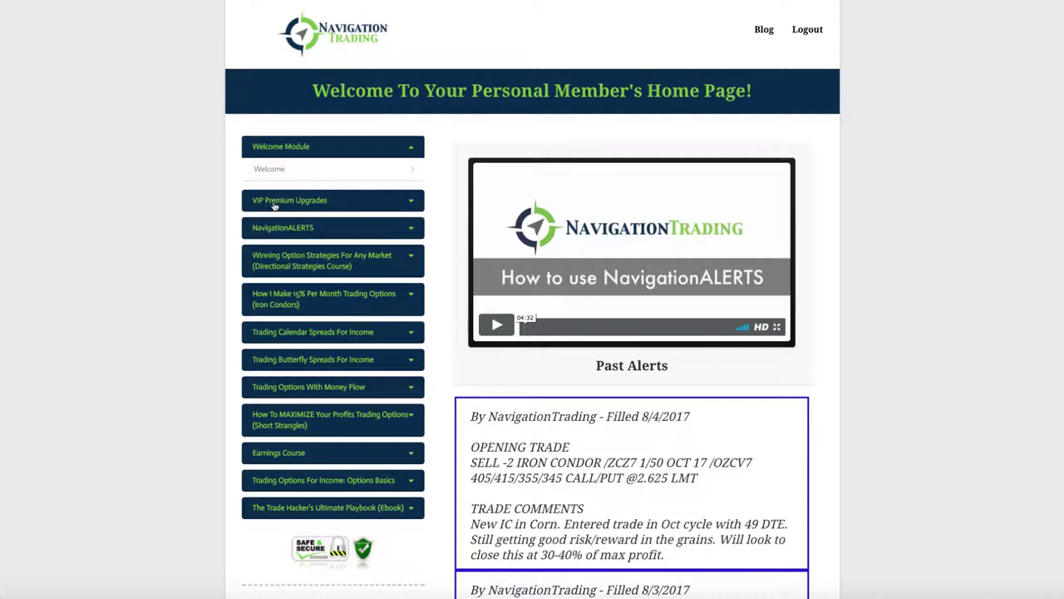
Open the Premium Upgrades page from the VIP Premium Upgrades module and look over the products offered.
click(296, 205)
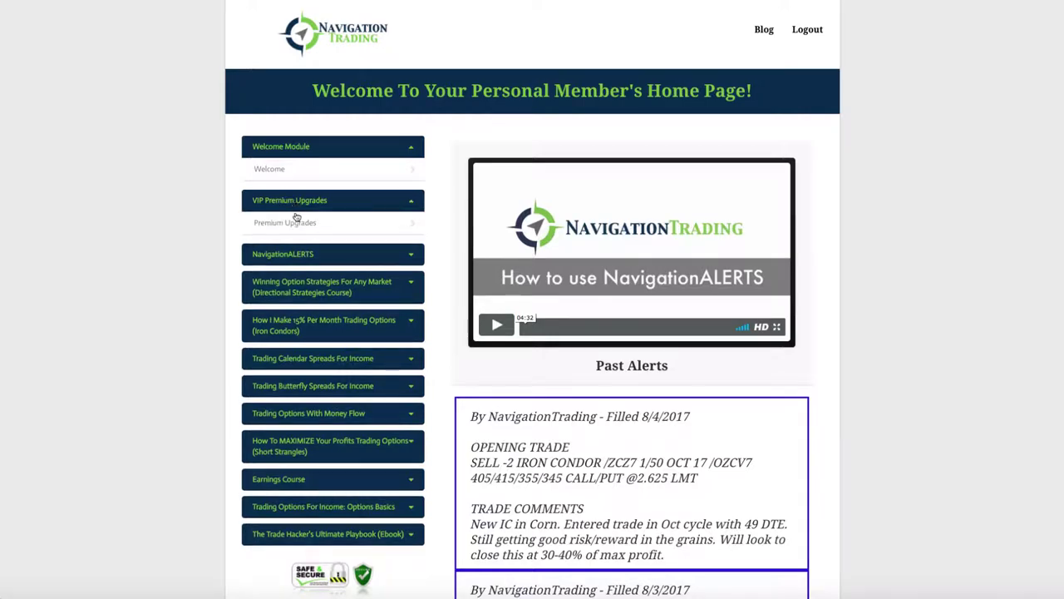
click(309, 224)
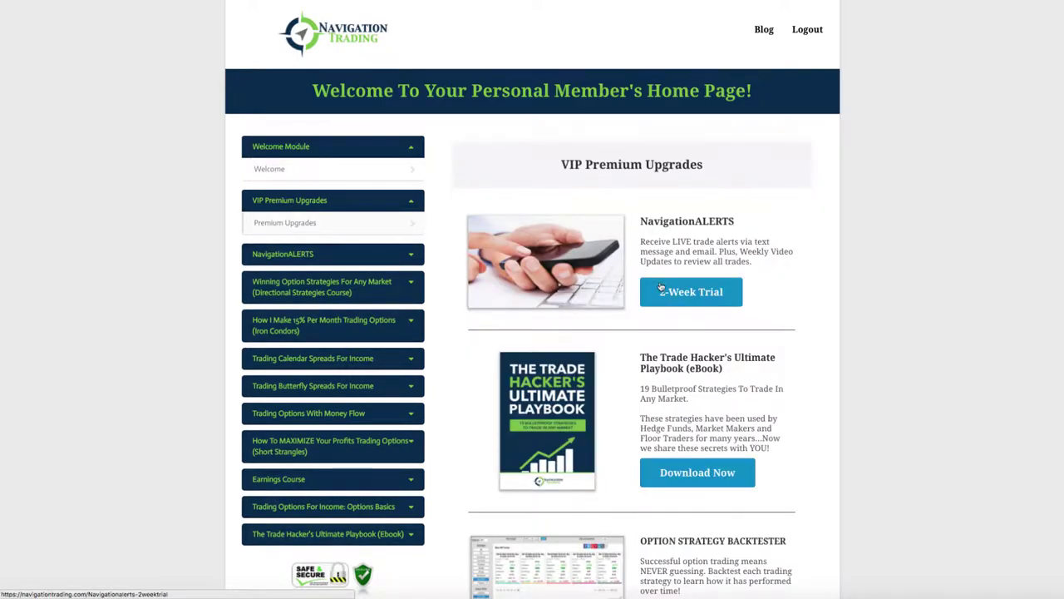
scroll(663, 288, down, 5)
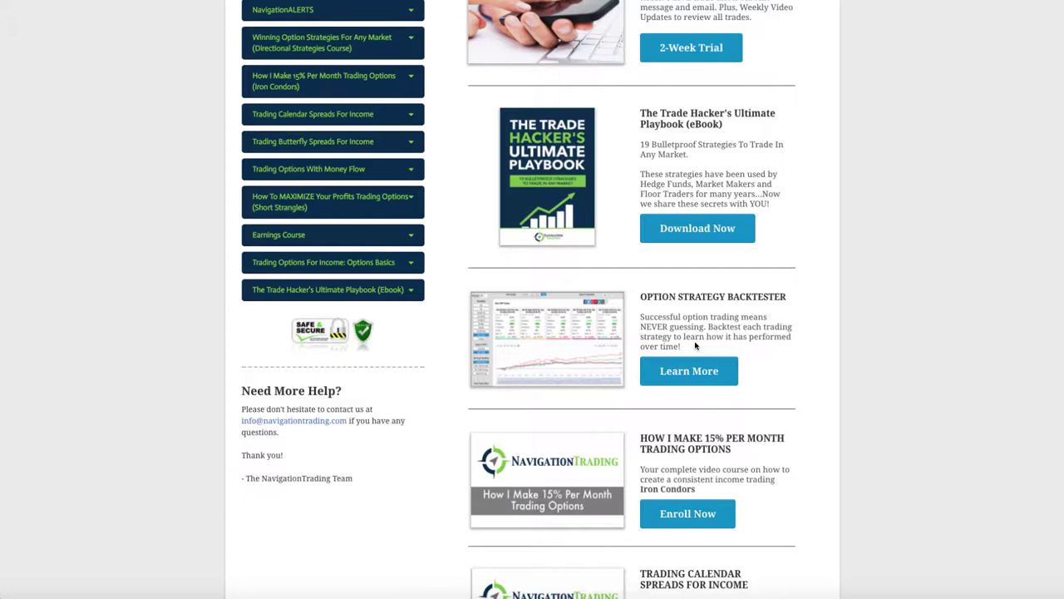
scroll(696, 346, up, 5)
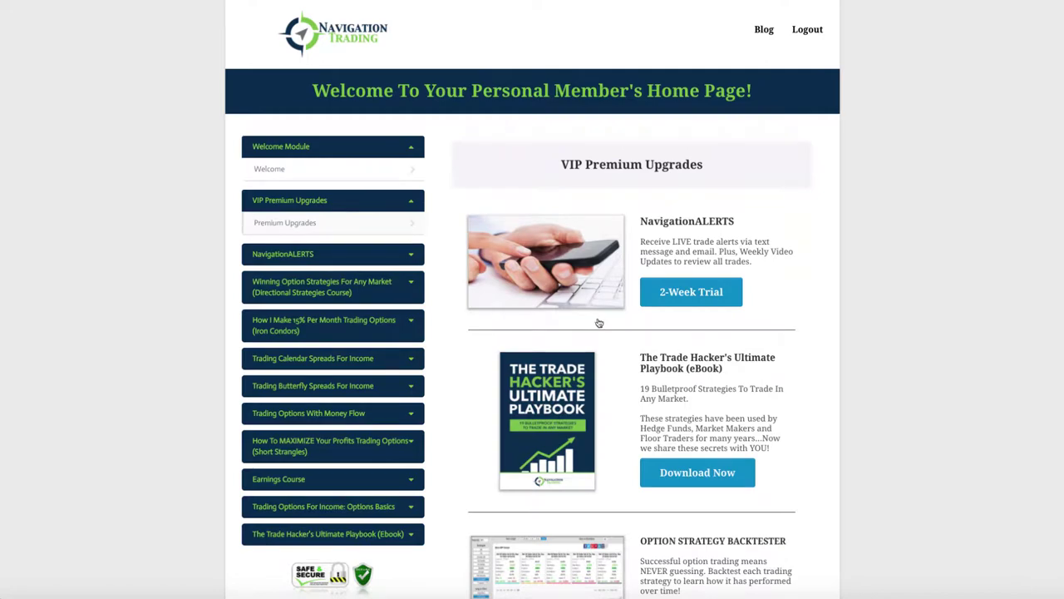
Open the ALERTS page of the NavigationALERTS module and find the AMZN iron condor opening trade filled 7/31/2017.
click(408, 254)
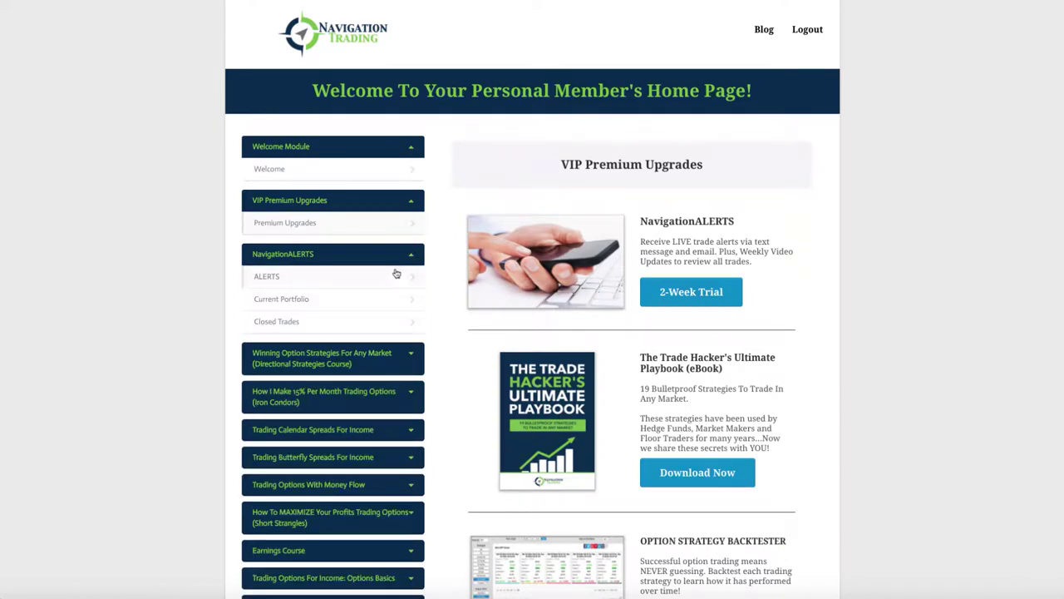
click(395, 276)
scroll(732, 356, down, 10)
scroll(725, 355, down, 6)
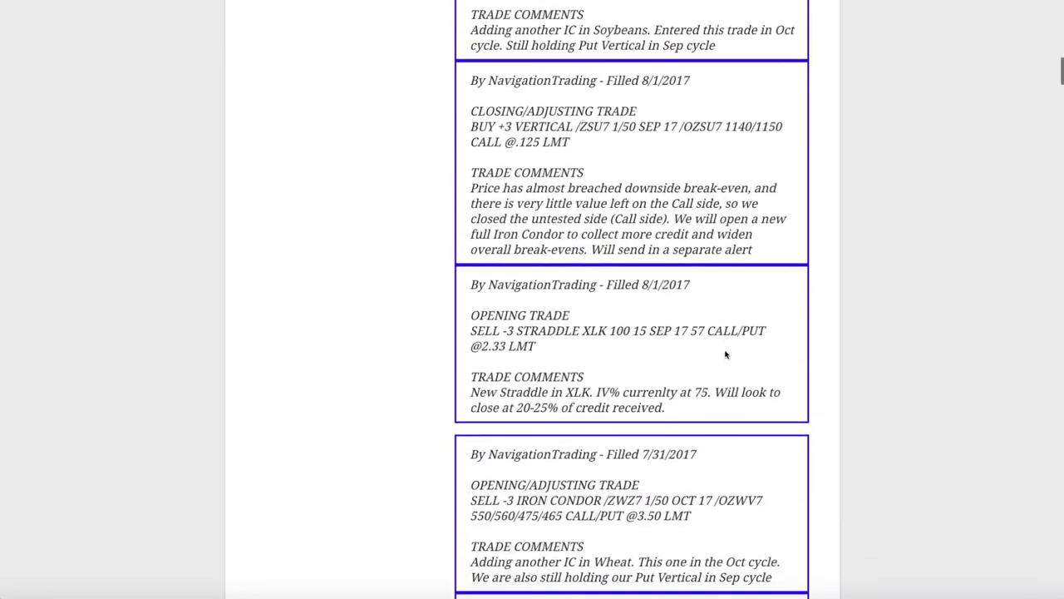
scroll(725, 355, down, 4)
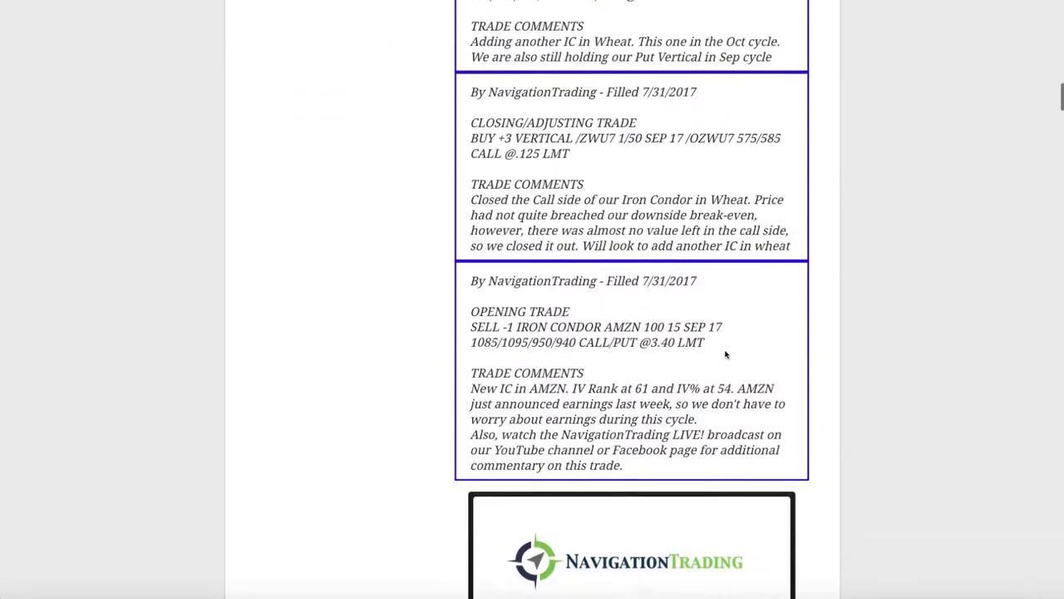
scroll(725, 354, up, 1)
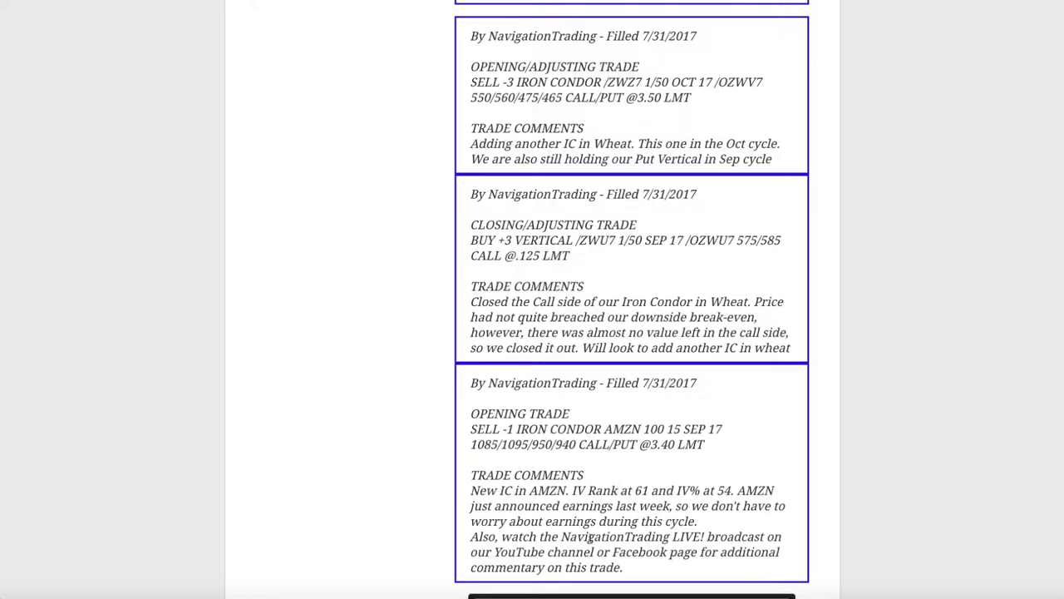
Switch to thinkorswim and examine AMZN's price chart and volatility indicator, as well as its analysis view.
click(440, 593)
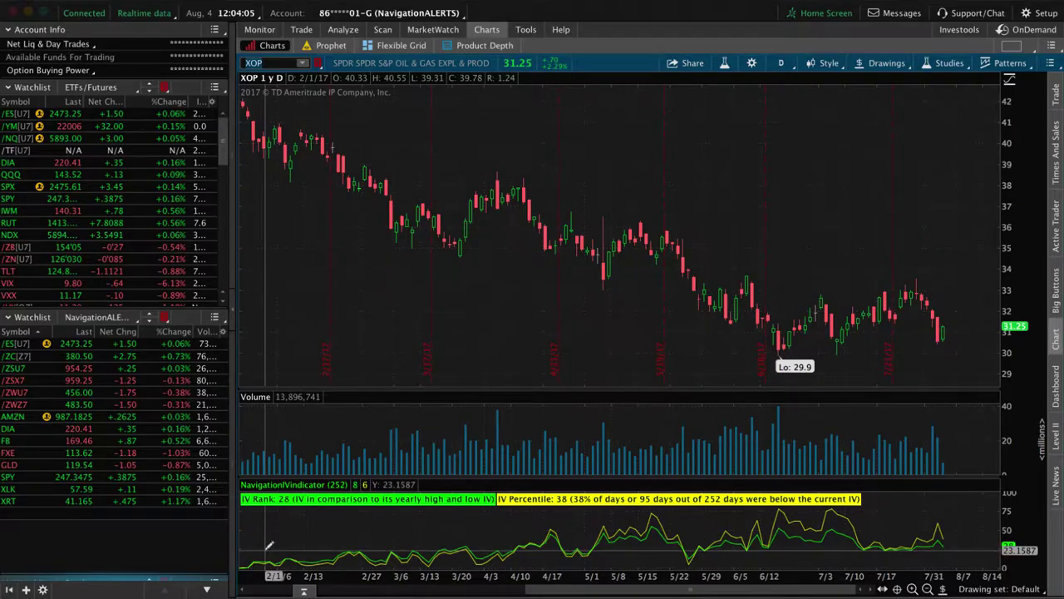
click(25, 416)
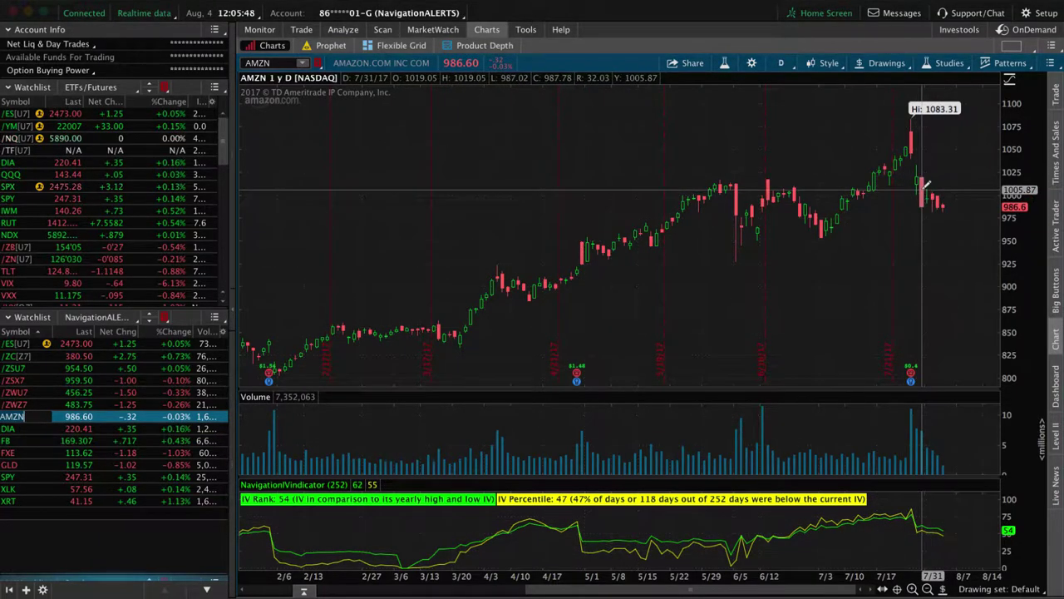
click(343, 30)
click(319, 72)
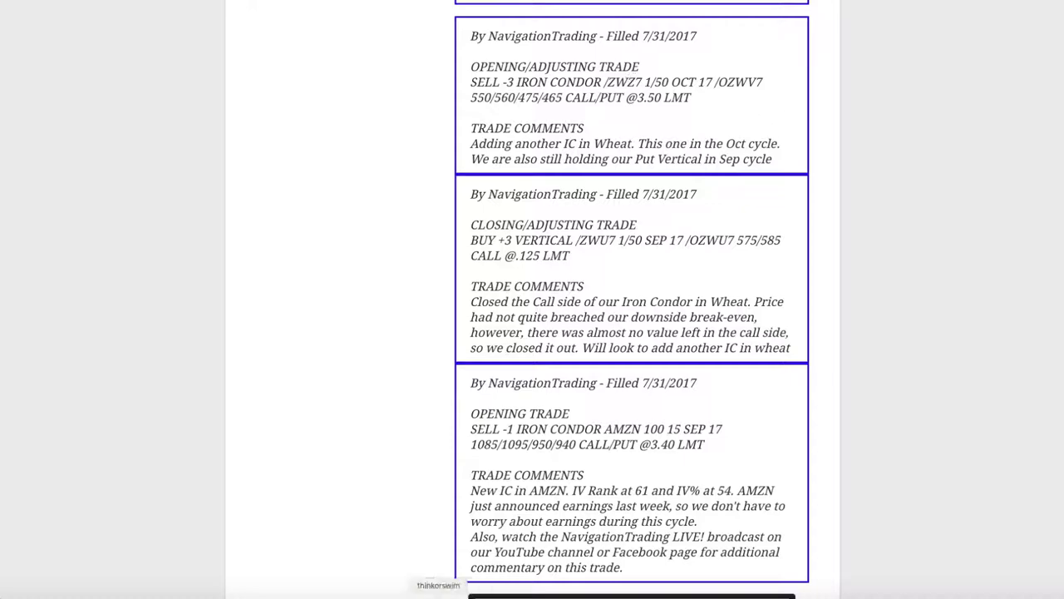
Switch to thinkorswim and examine the /ZWU7 position's risk profile, checking the days left on its September options.
click(439, 589)
click(70, 392)
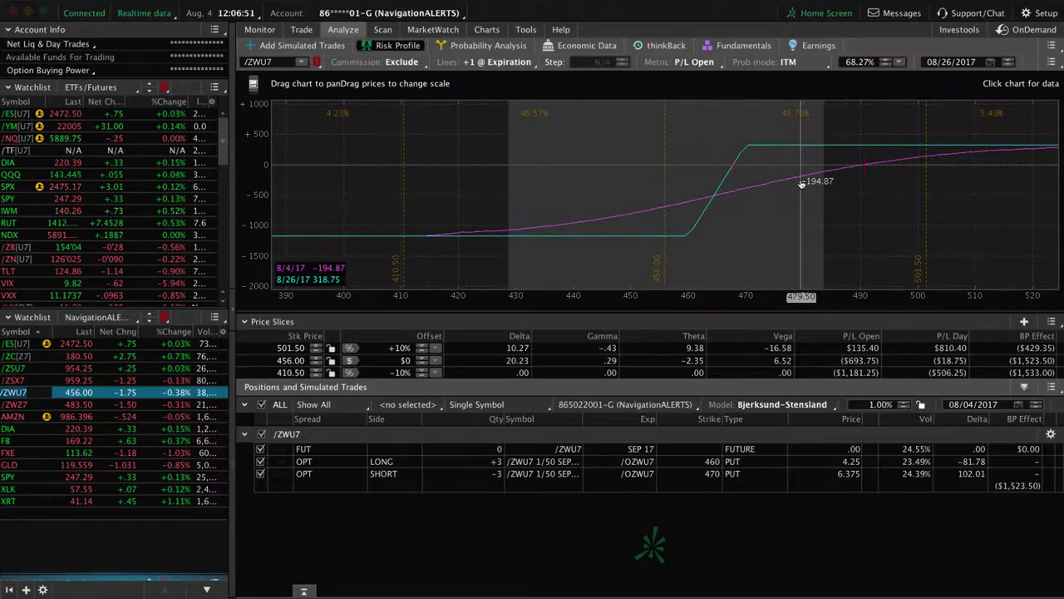
click(306, 31)
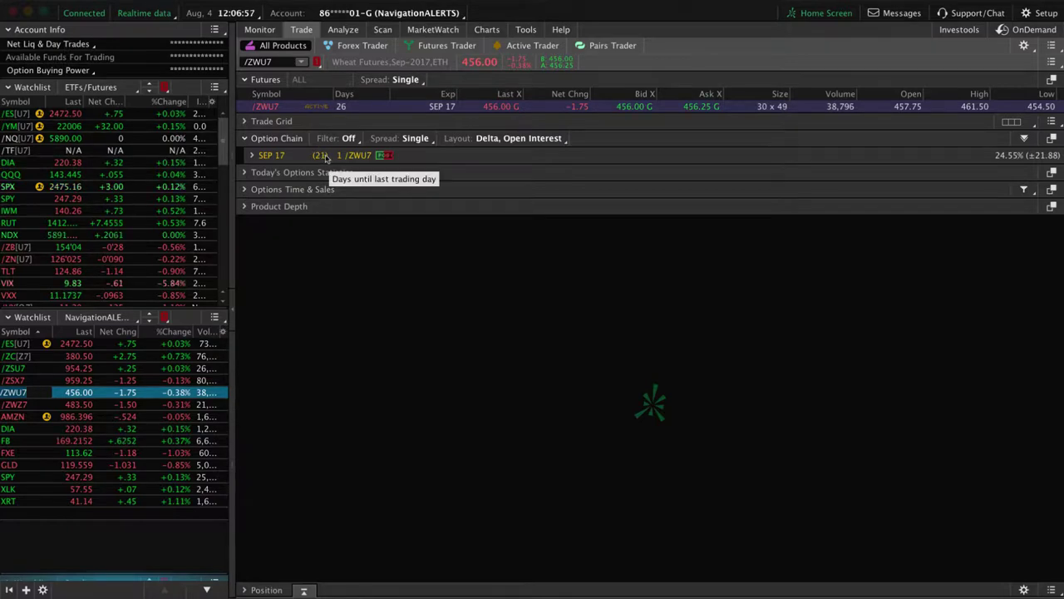
click(344, 30)
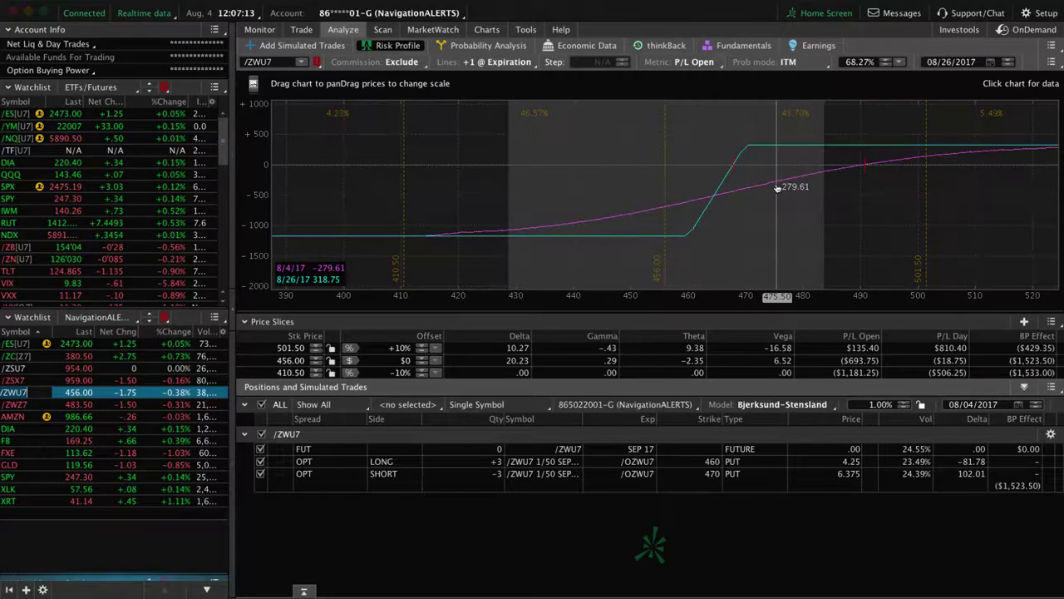
Examine the risk profile of the /ZWZ7 iron condor across its full profit range.
click(18, 404)
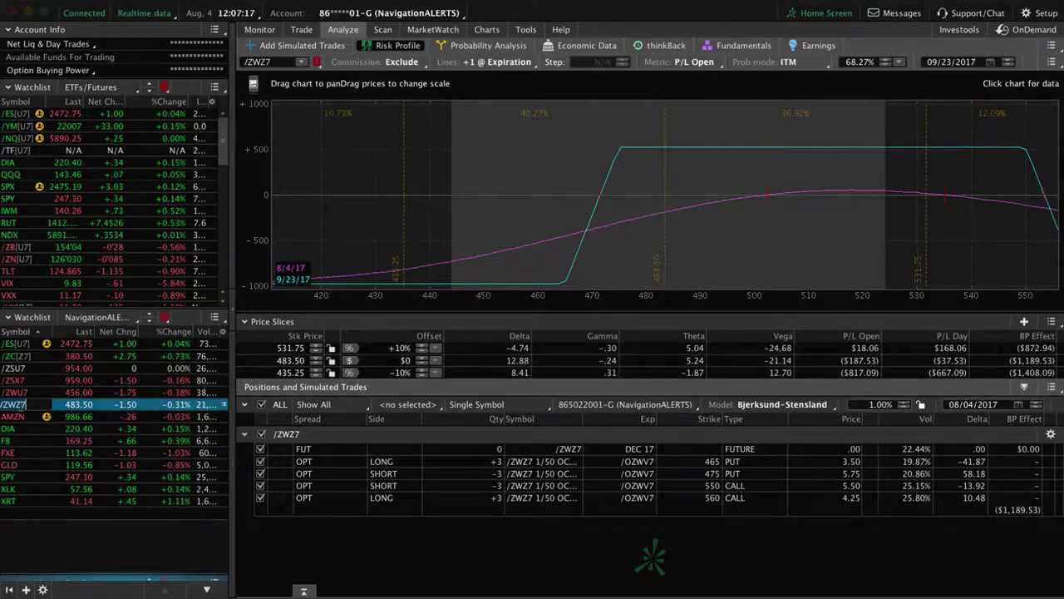
drag(784, 202, 574, 247)
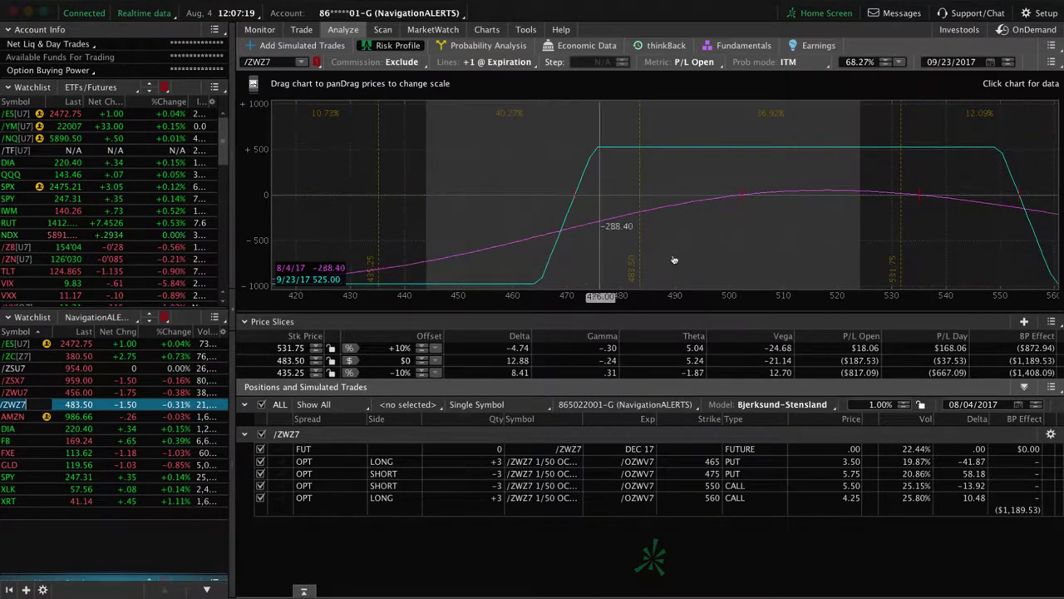
drag(706, 260, 595, 249)
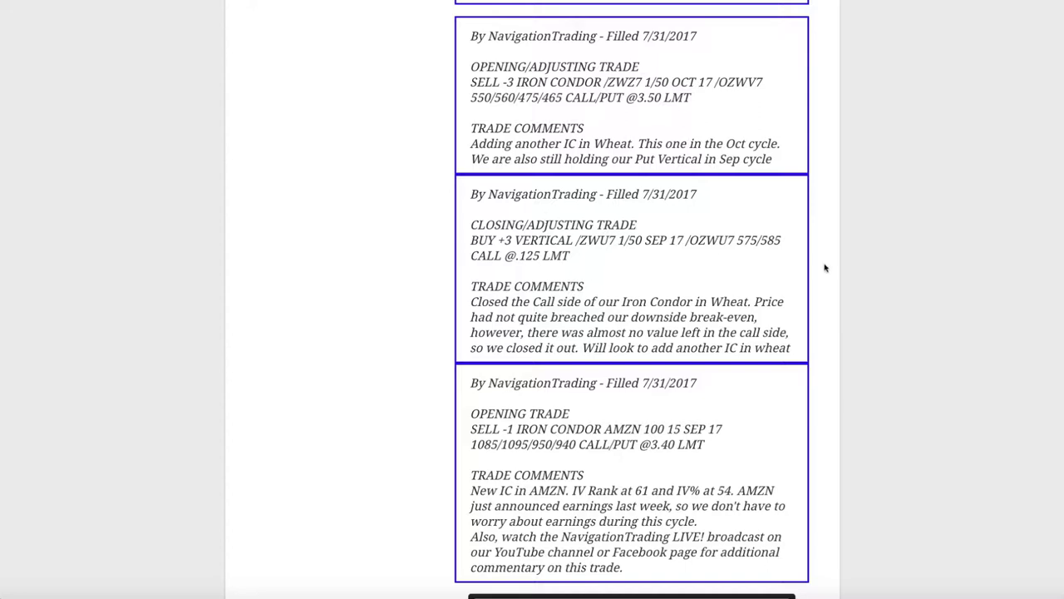
Find the XLK straddle alert filled 8/1/2017 and examine XLK's risk profile and price chart in thinkorswim.
scroll(644, 272, up, 4)
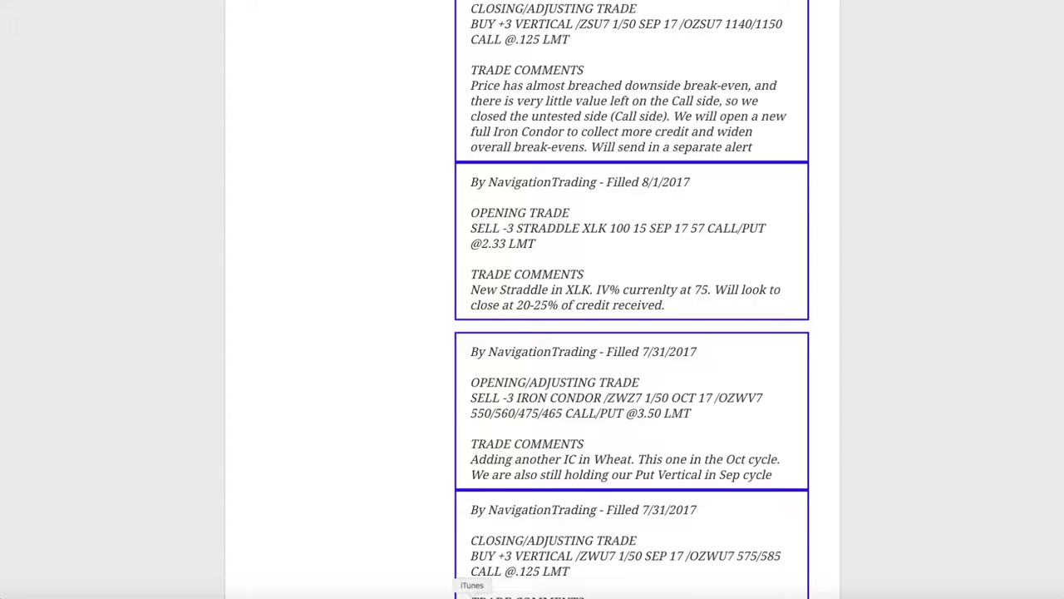
click(441, 594)
click(37, 493)
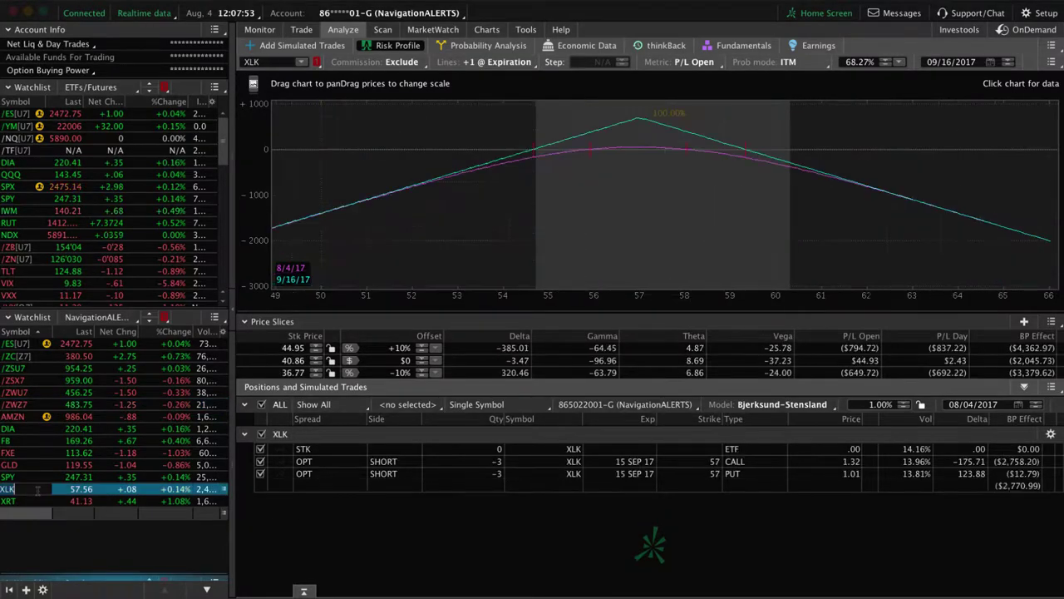
scroll(650, 220, up, 3)
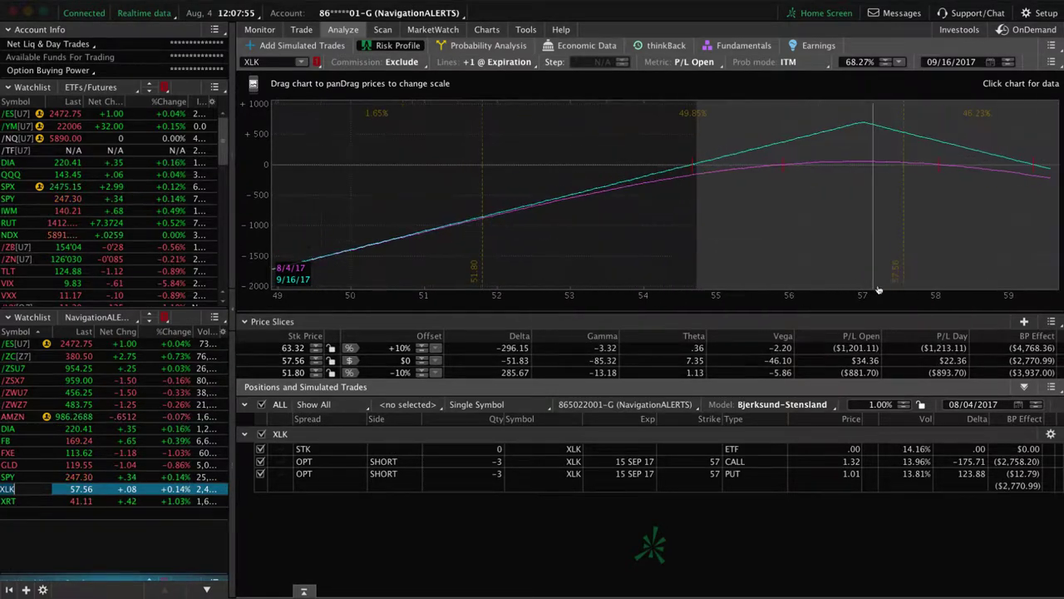
drag(650, 220, 540, 218)
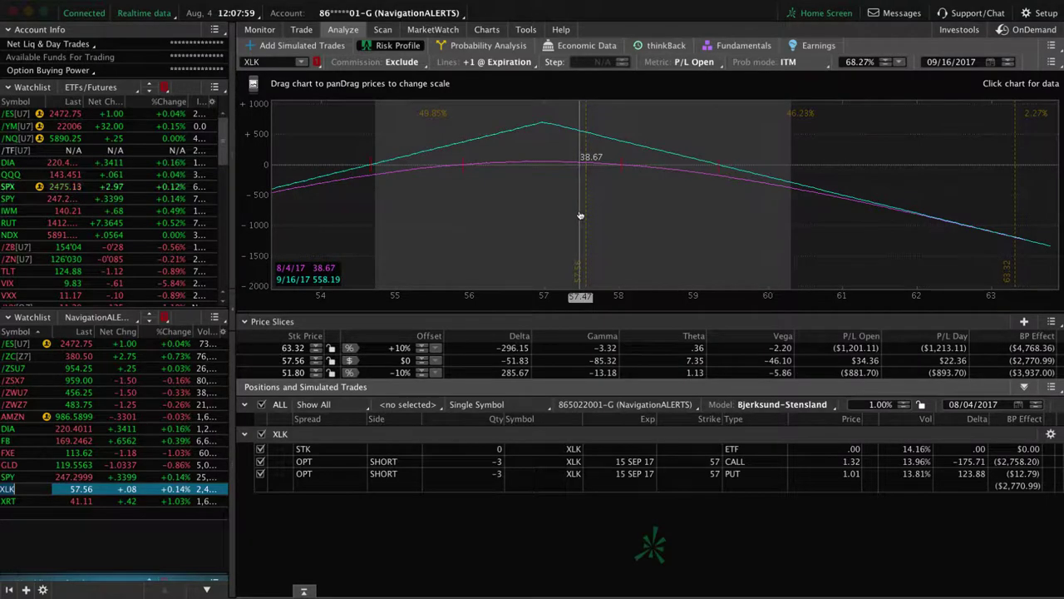
click(488, 31)
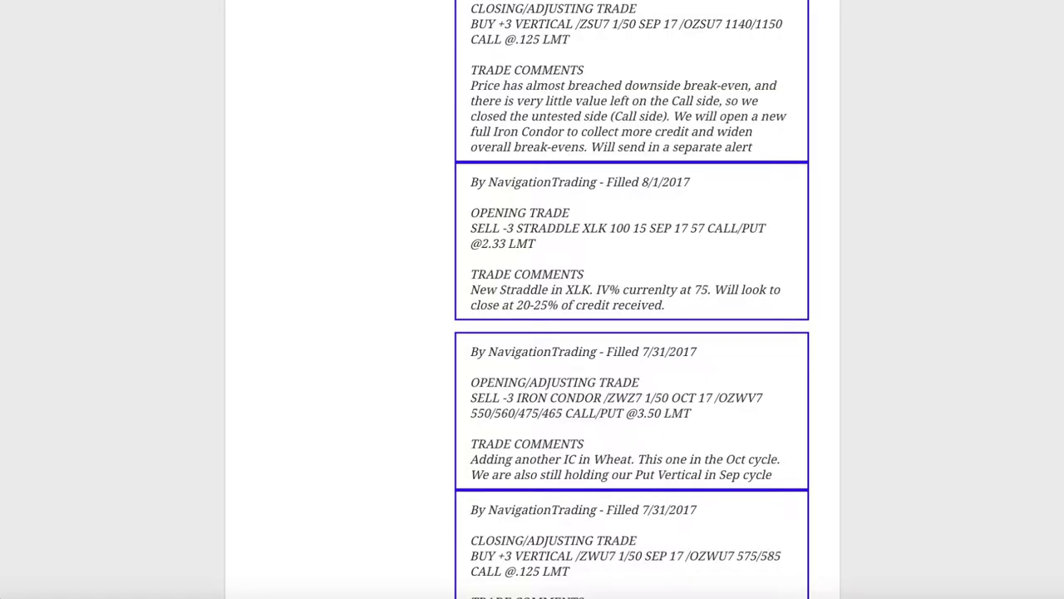
Find the soybean adjustment alerts filled 8/1/2017 and examine the /ZSU7 and /ZSX7 risk profiles in thinkorswim.
scroll(672, 204, up, 3)
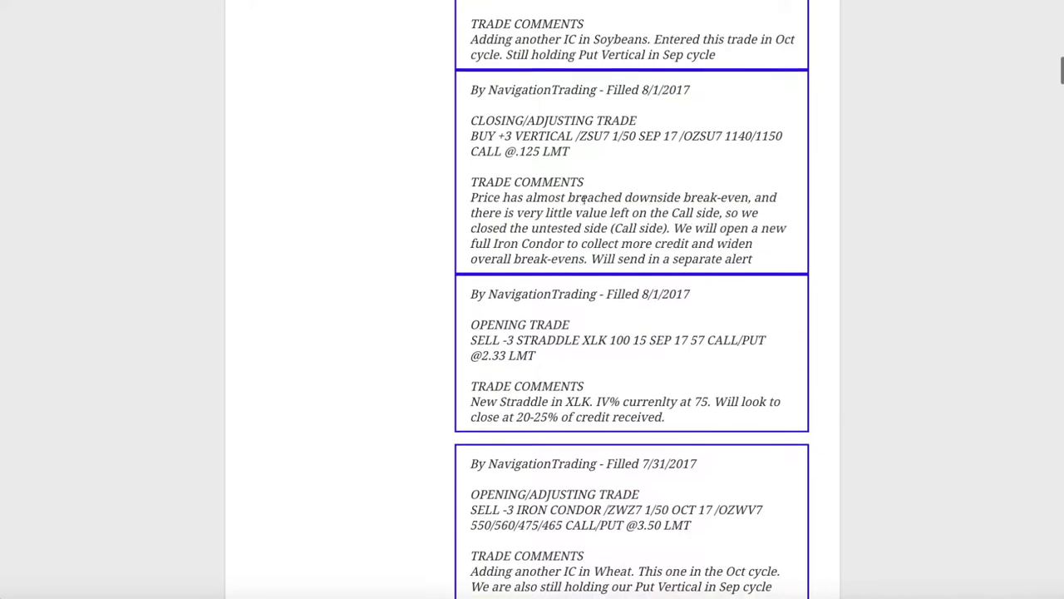
scroll(674, 247, up, 1)
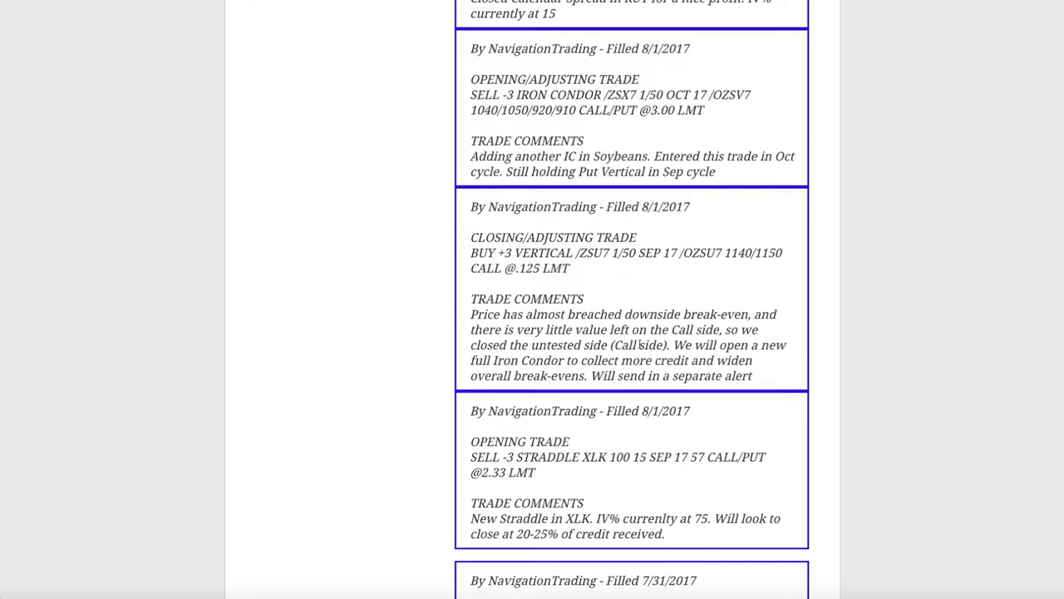
scroll(613, 296, up, 1)
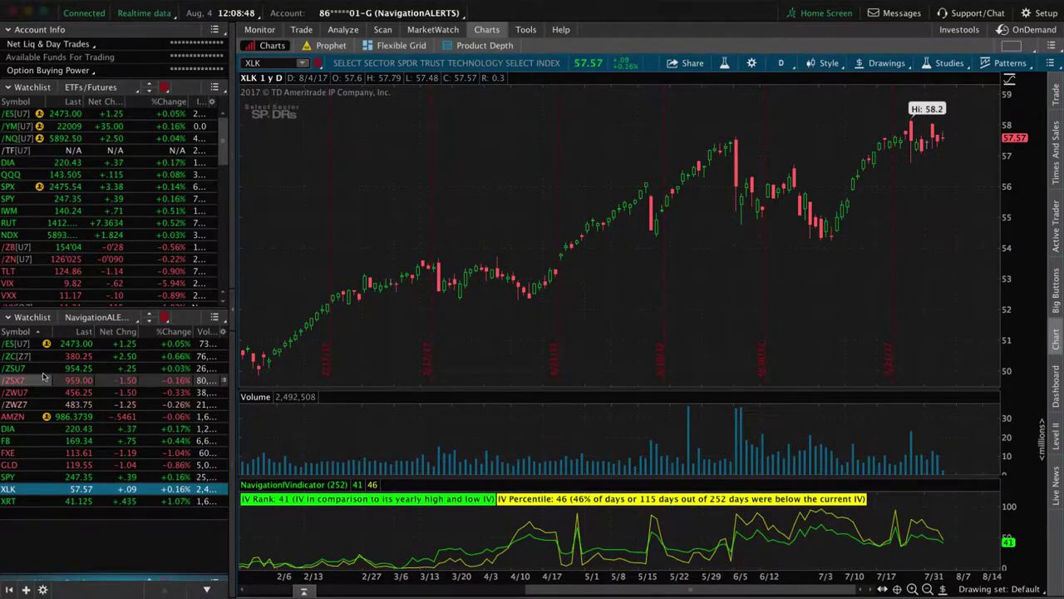
click(41, 367)
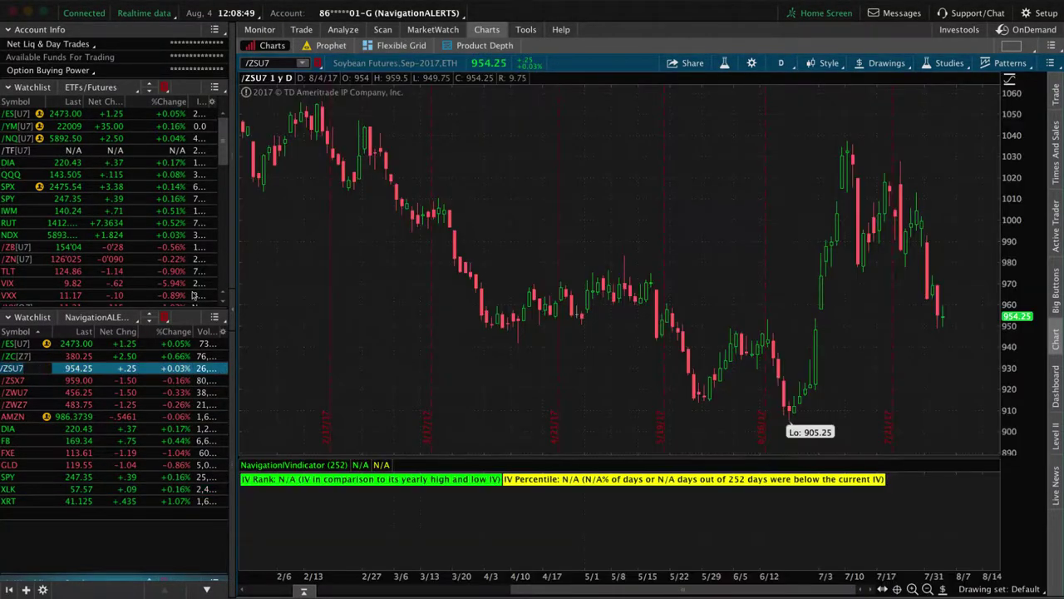
click(342, 30)
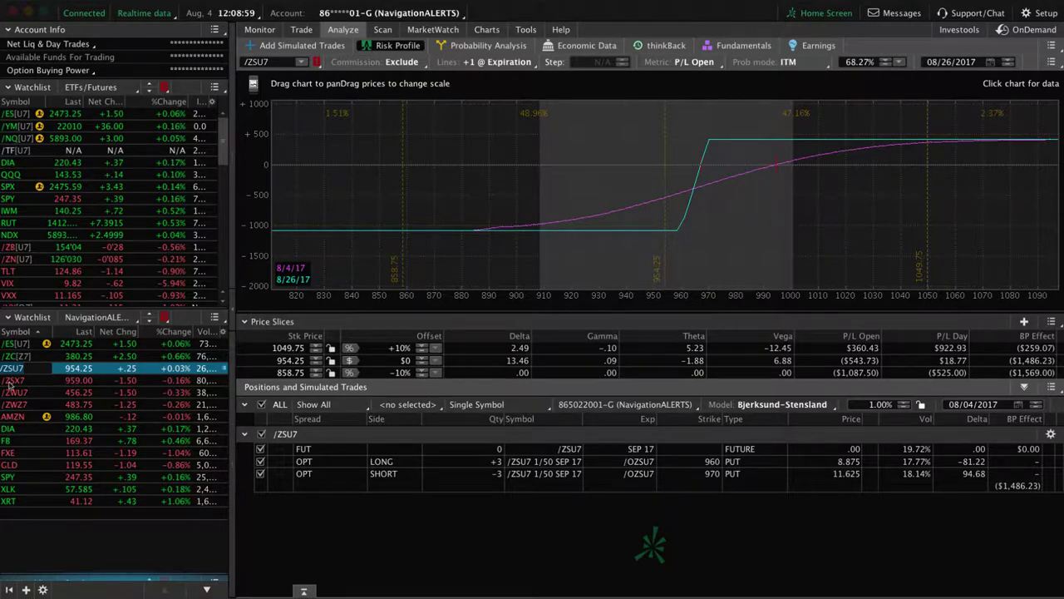
key(Down)
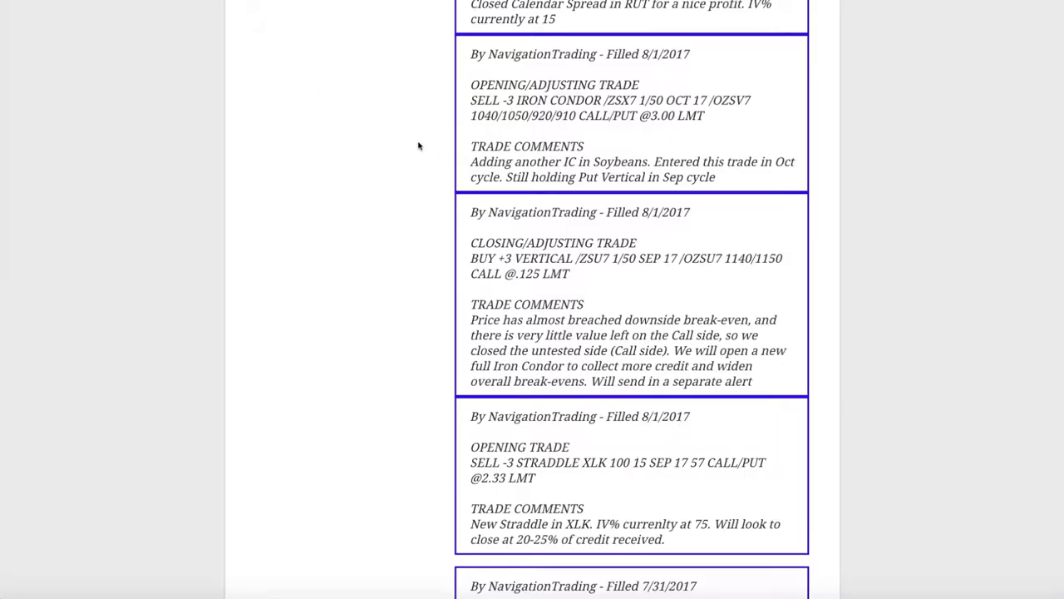
Find the RUT calendar closing alert filled 8/1/2017 and display the RUT price chart in thinkorswim.
scroll(418, 147, up, 3)
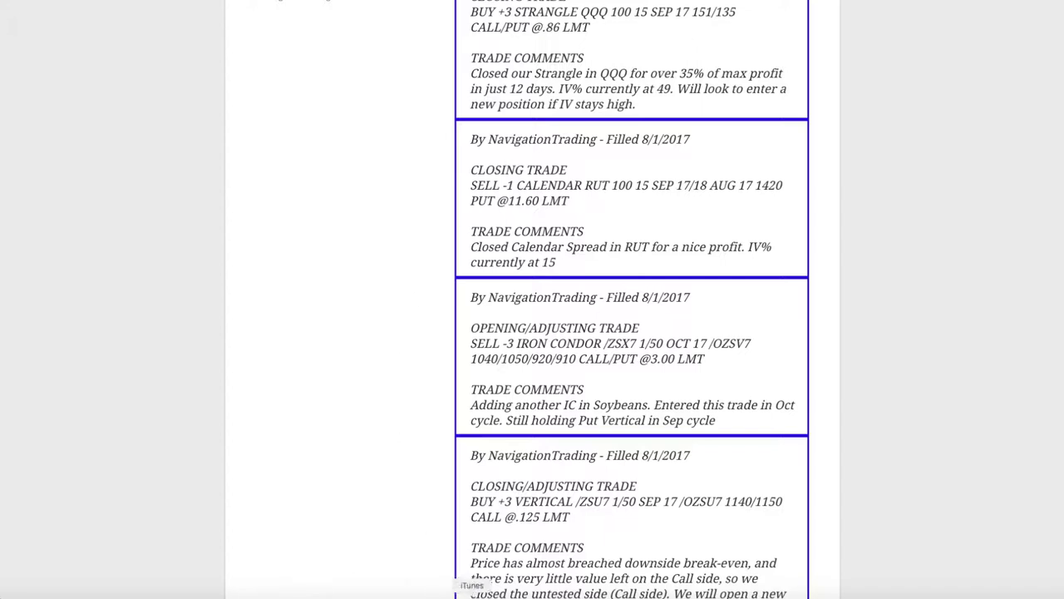
click(438, 592)
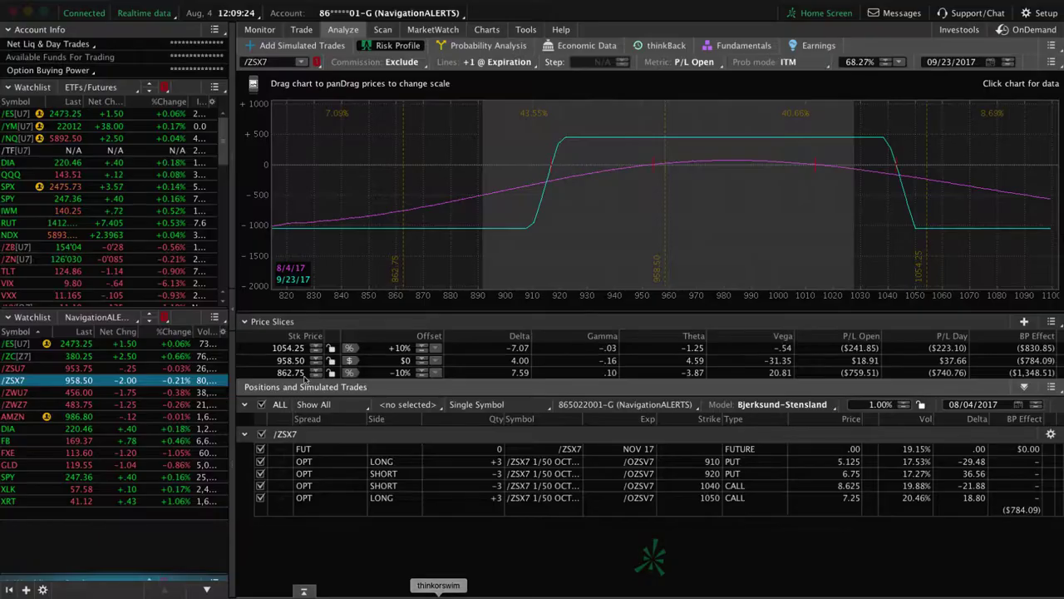
click(487, 29)
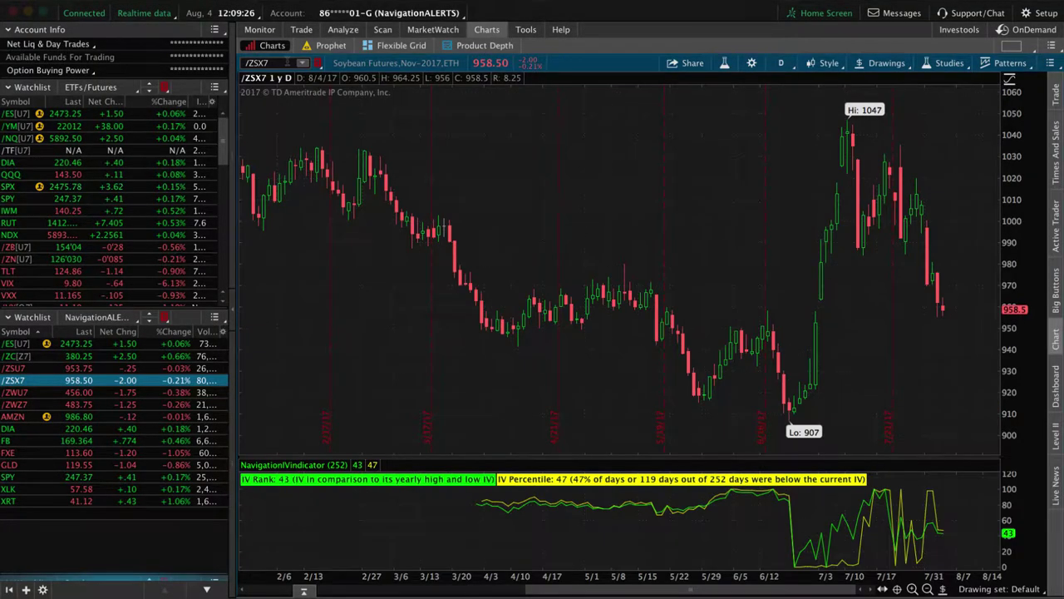
click(287, 62)
text(RUT)
key(Return)
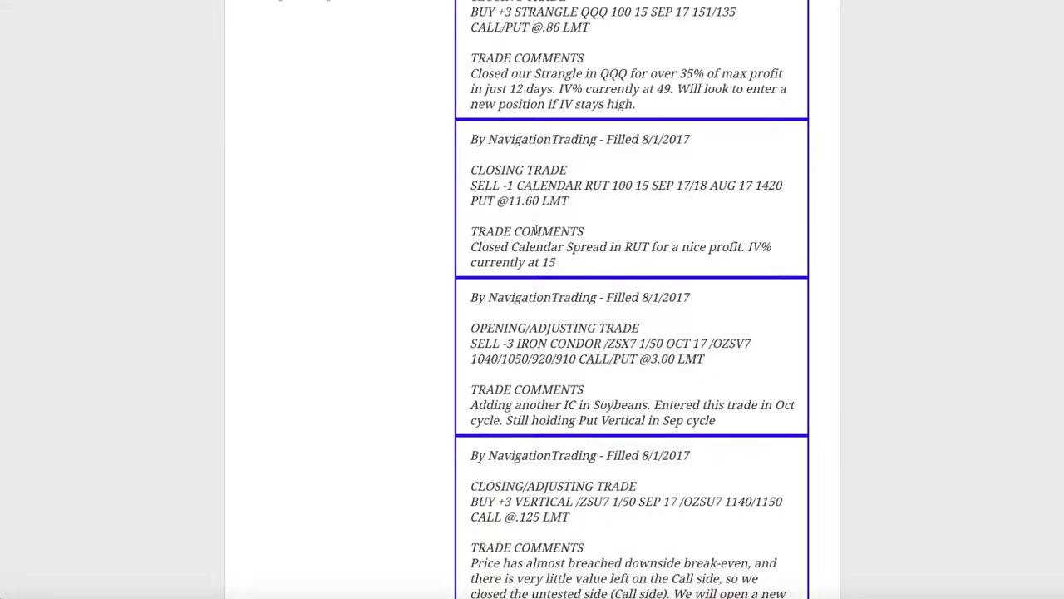
Find the QQQ strangle closing alert filled 8/2/2017 and display the QQQ price chart in thinkorswim.
scroll(536, 229, up, 3)
scroll(538, 227, up, 1)
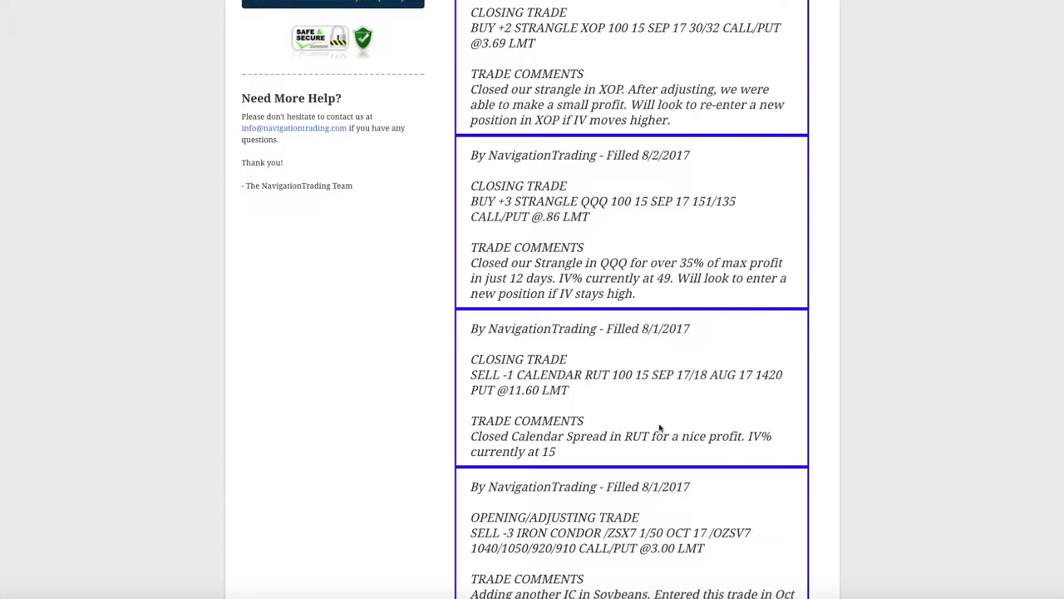
click(449, 591)
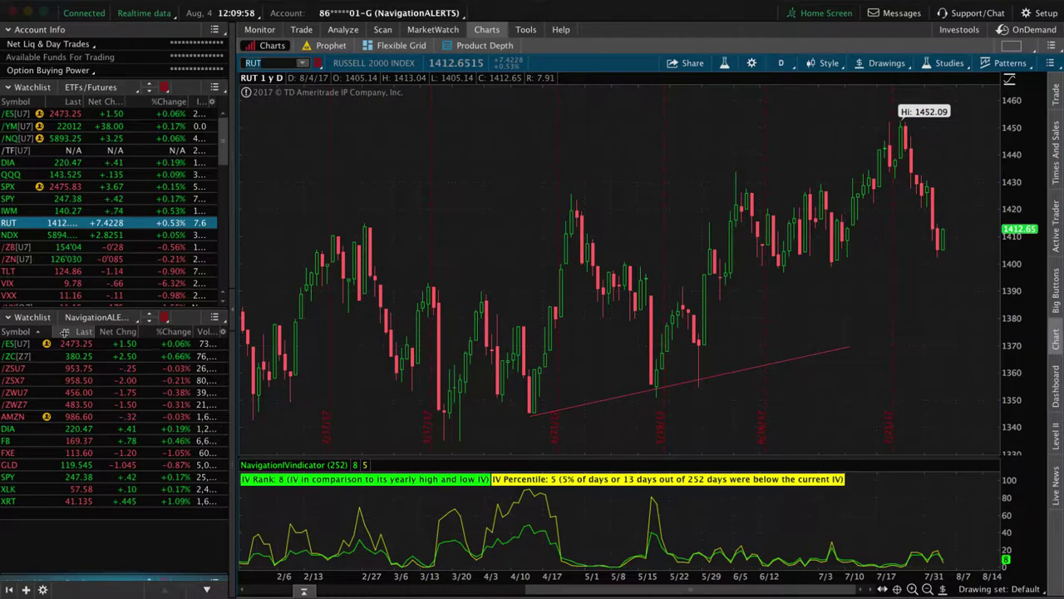
click(12, 174)
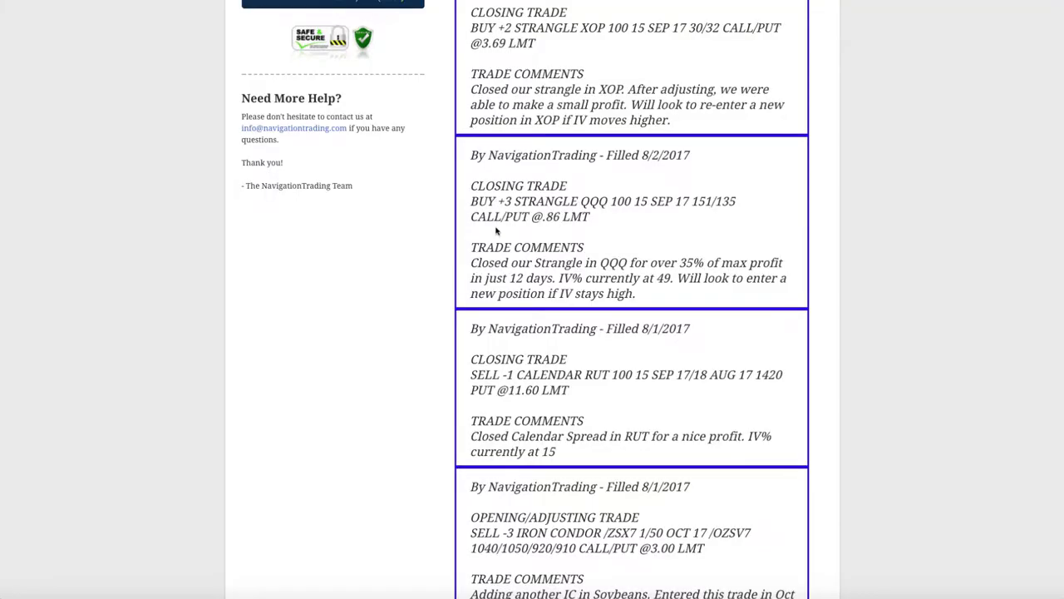
Find the XOP strangle closing alert filled 8/3/2017 and display the XOP price chart in thinkorswim.
scroll(498, 231, up, 3)
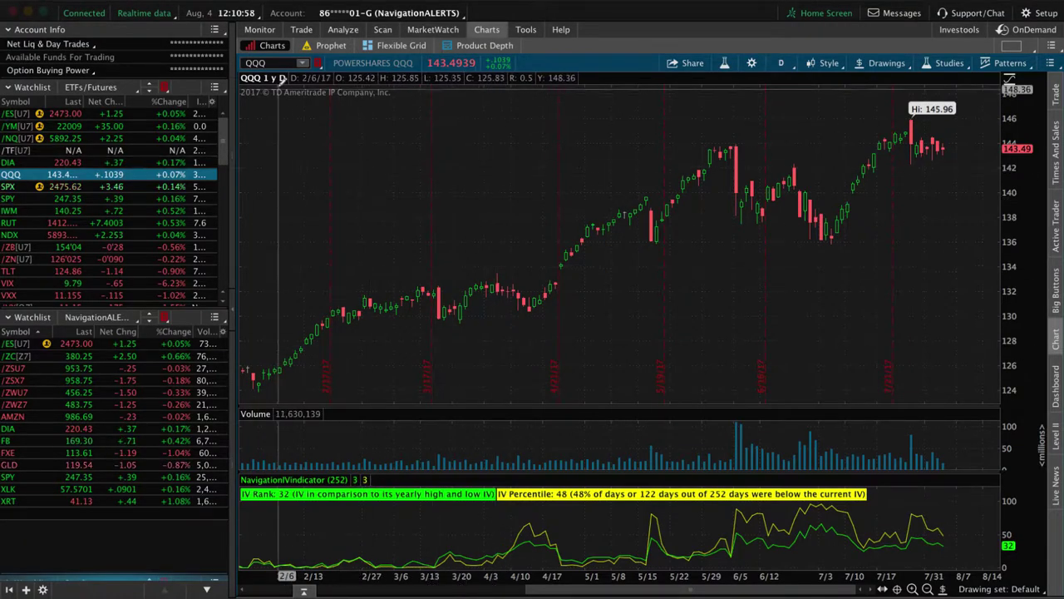
click(273, 63)
text(XOP)
key(Return)
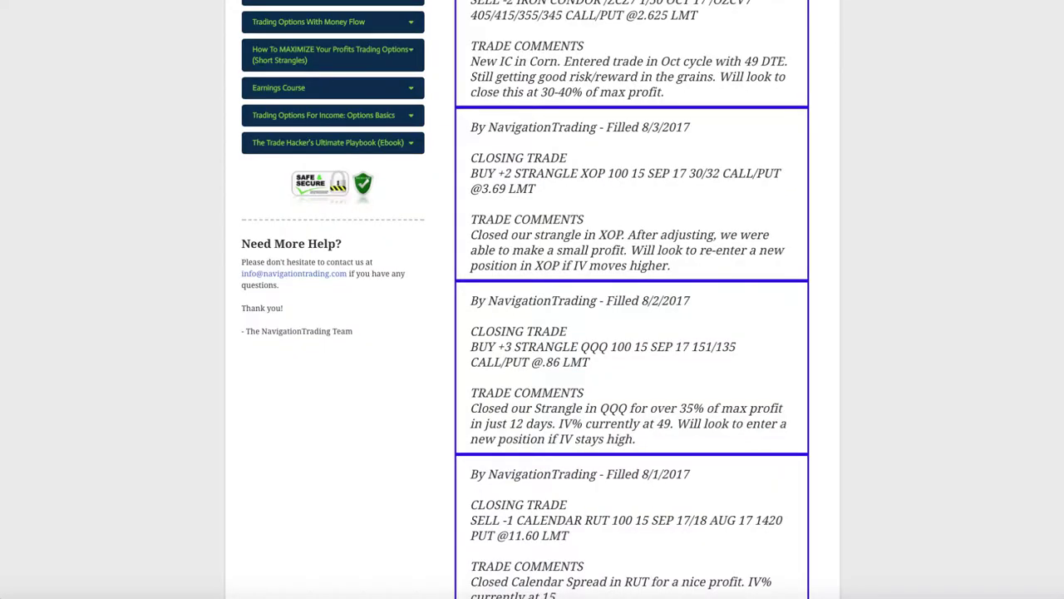
Find the corn iron condor alert filled 8/4/2017 and examine the /ZC price chart and risk profile in thinkorswim.
scroll(782, 242, up, 3)
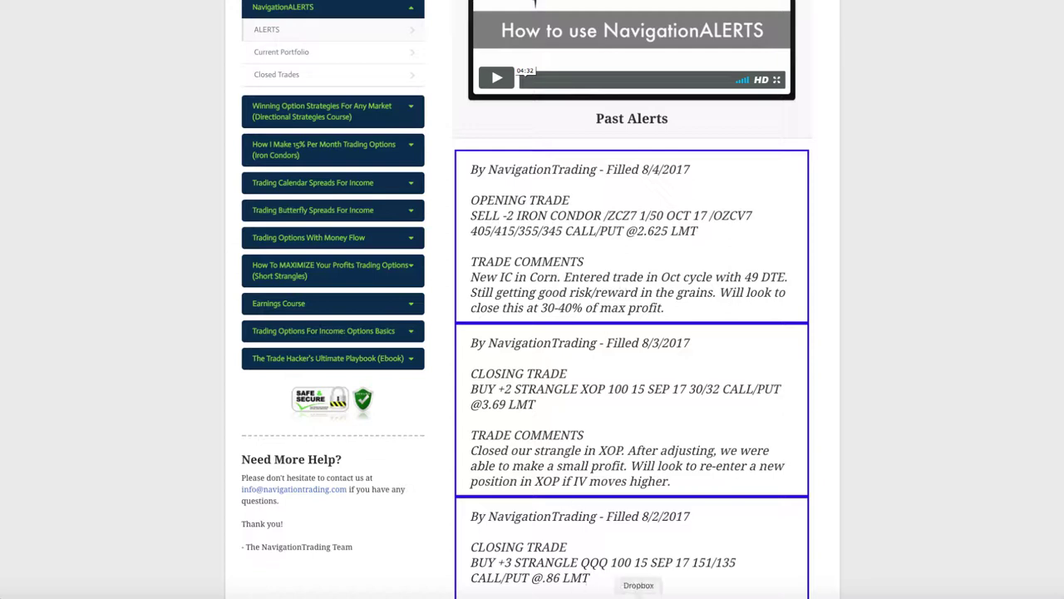
click(432, 590)
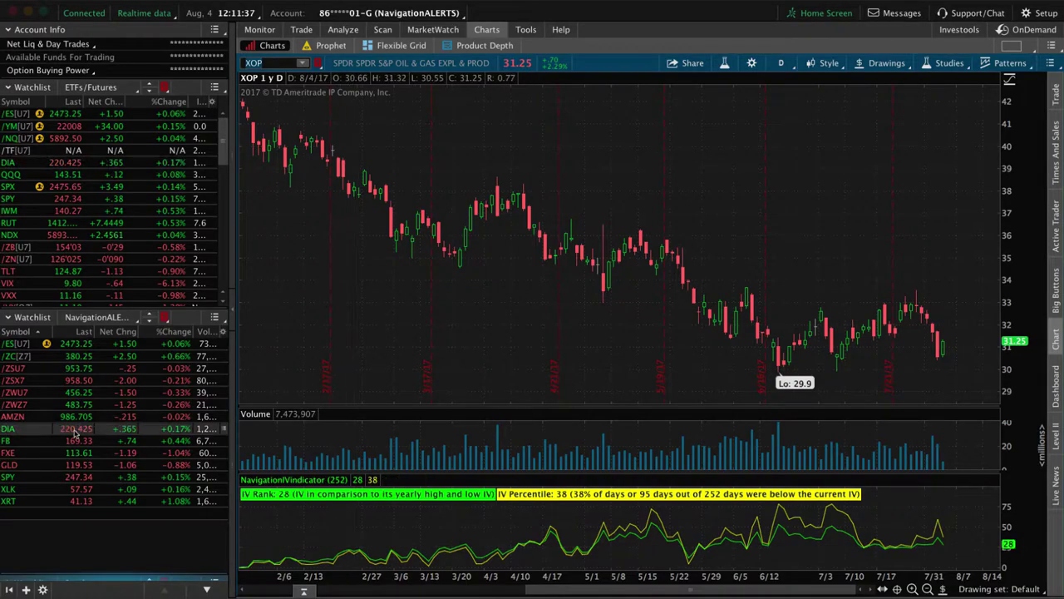
click(17, 356)
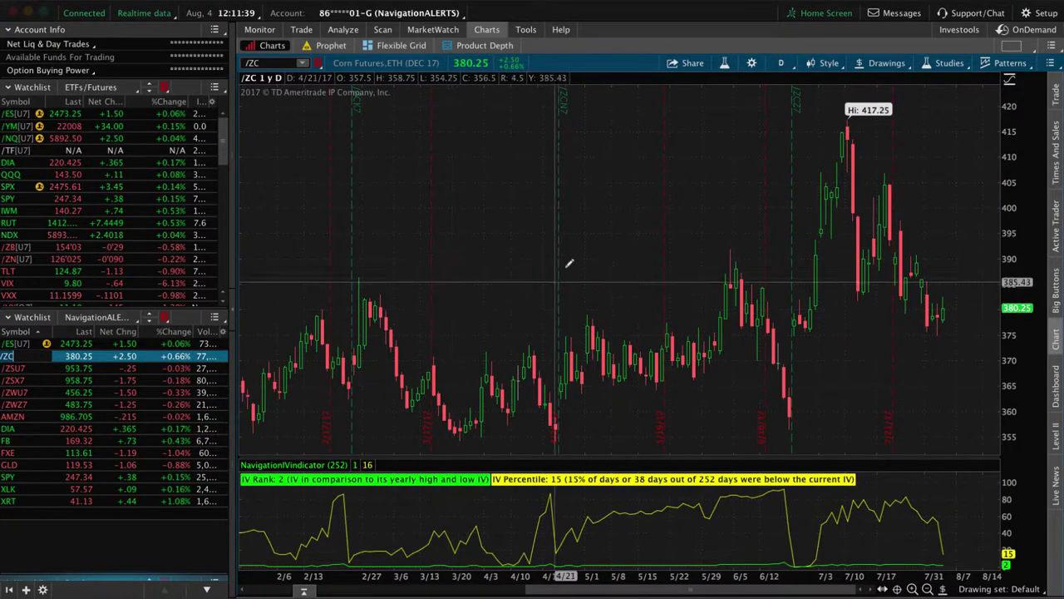
click(341, 30)
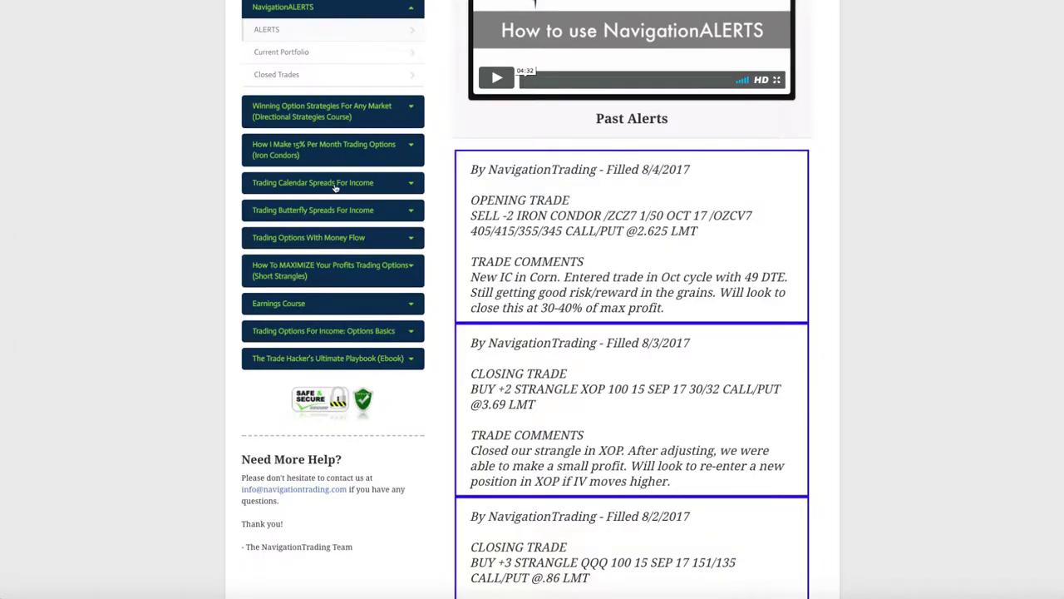
Review the Closed Trades page and the Current Portfolio list down to the Soybeans iron condor on the NavigationALERTS site.
scroll(335, 187, up, 2)
click(375, 142)
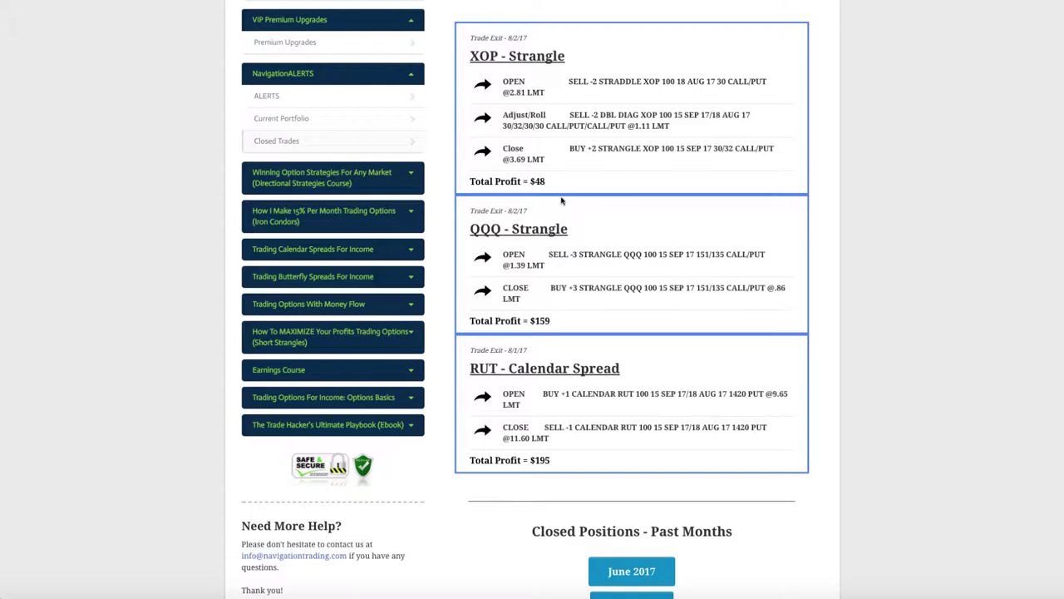
click(390, 118)
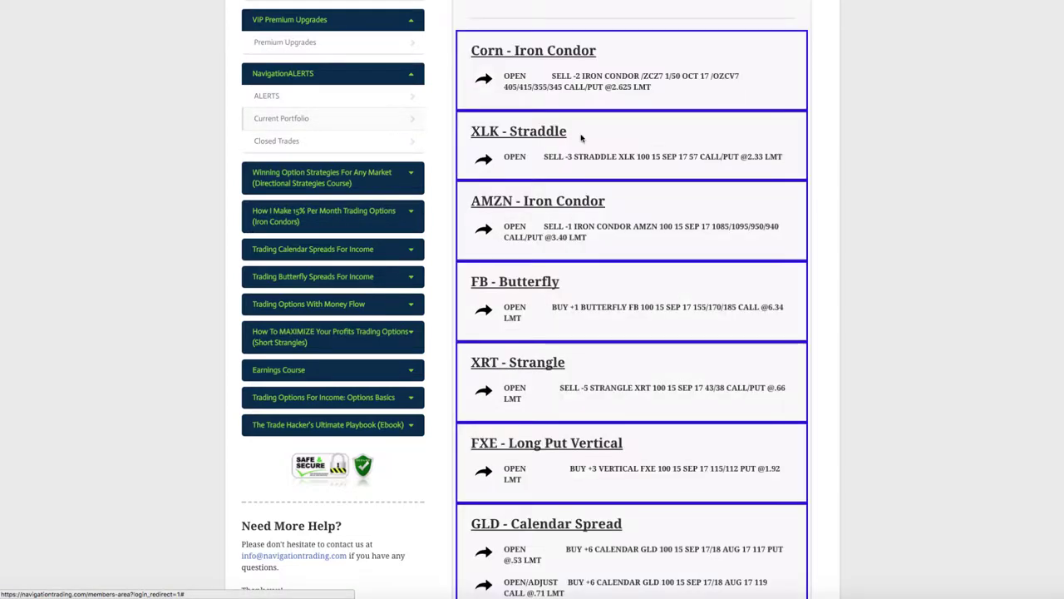
scroll(582, 146, up, 3)
scroll(597, 204, down, 6)
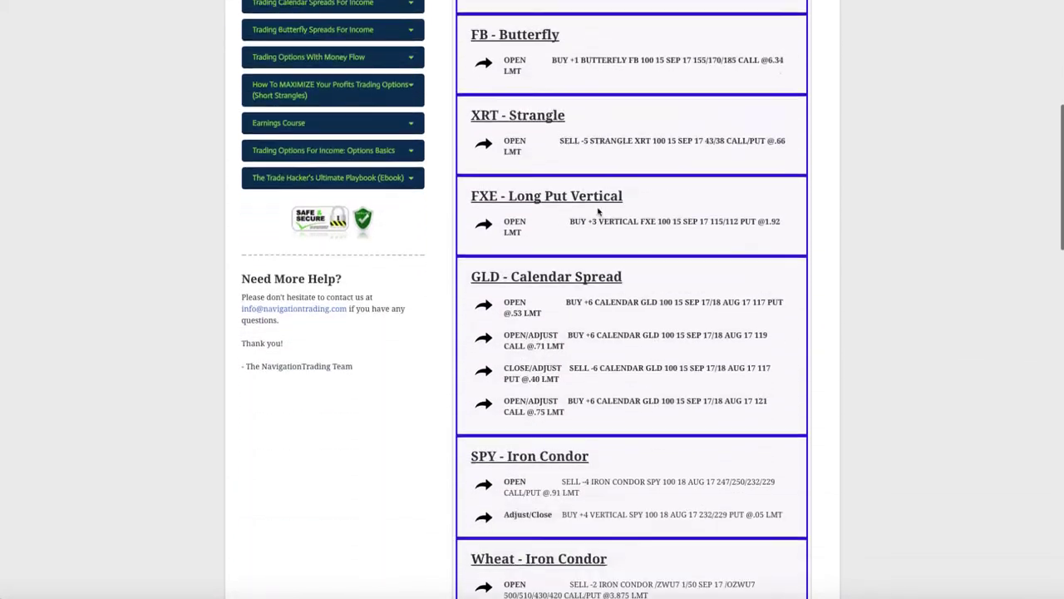
scroll(596, 212, down, 10)
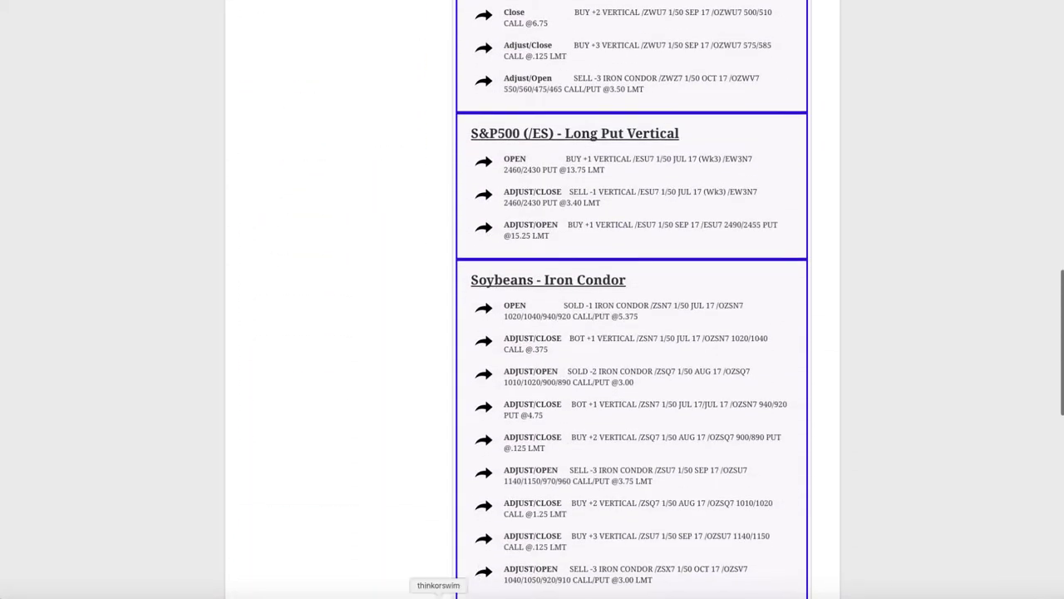
Switch to thinkorswim and examine the /ES and DIA risk profiles, plus DIA's option chain expirations.
click(438, 595)
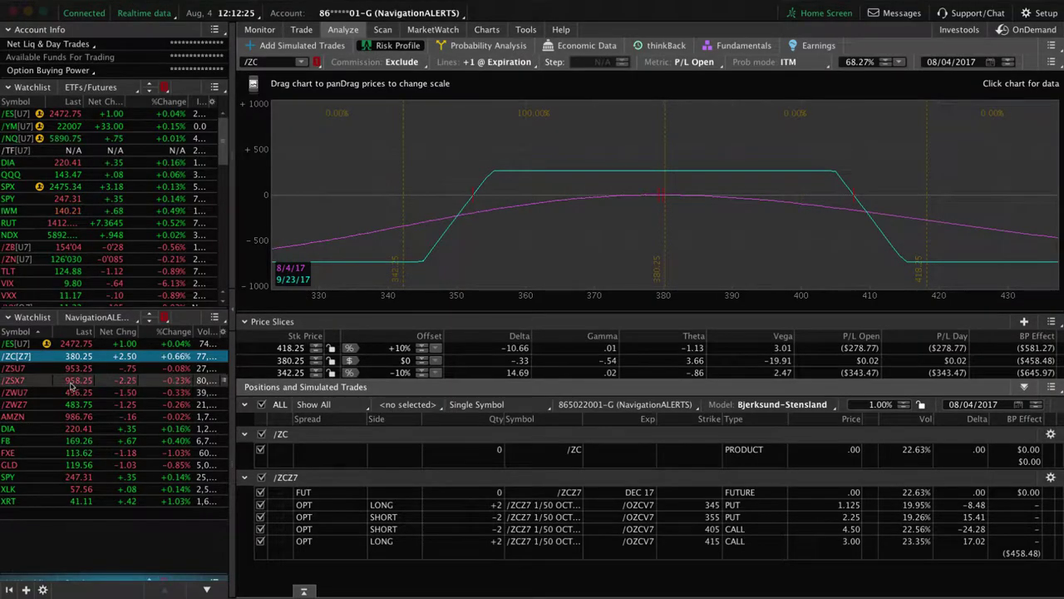
click(18, 344)
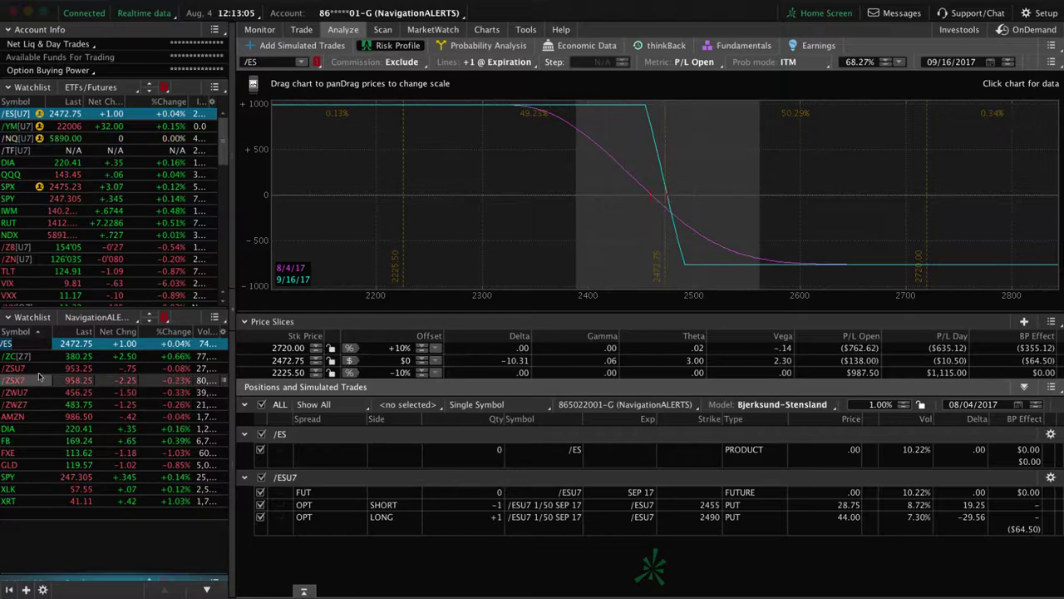
click(33, 428)
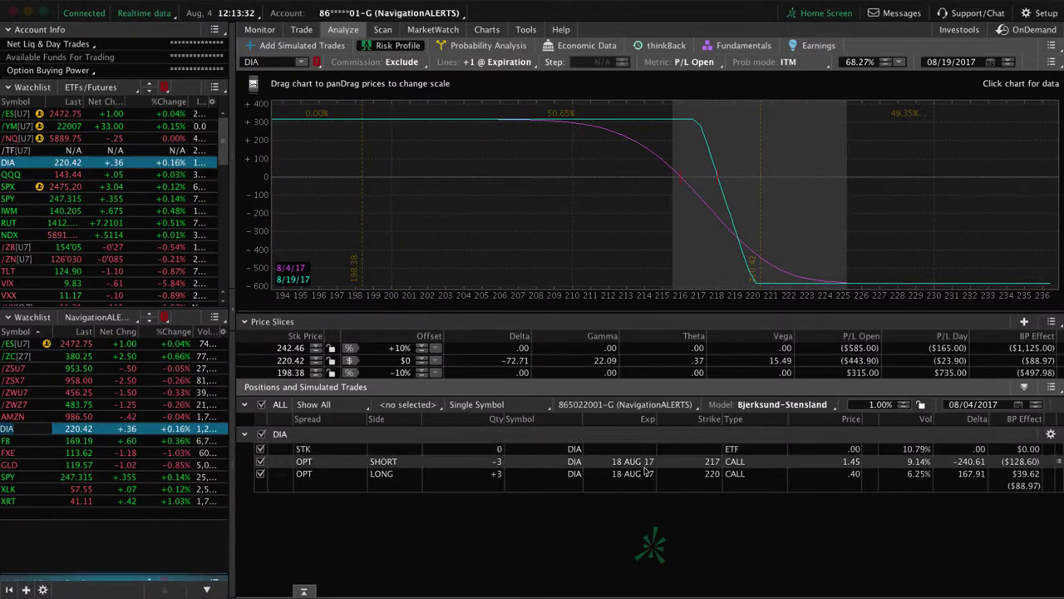
click(304, 30)
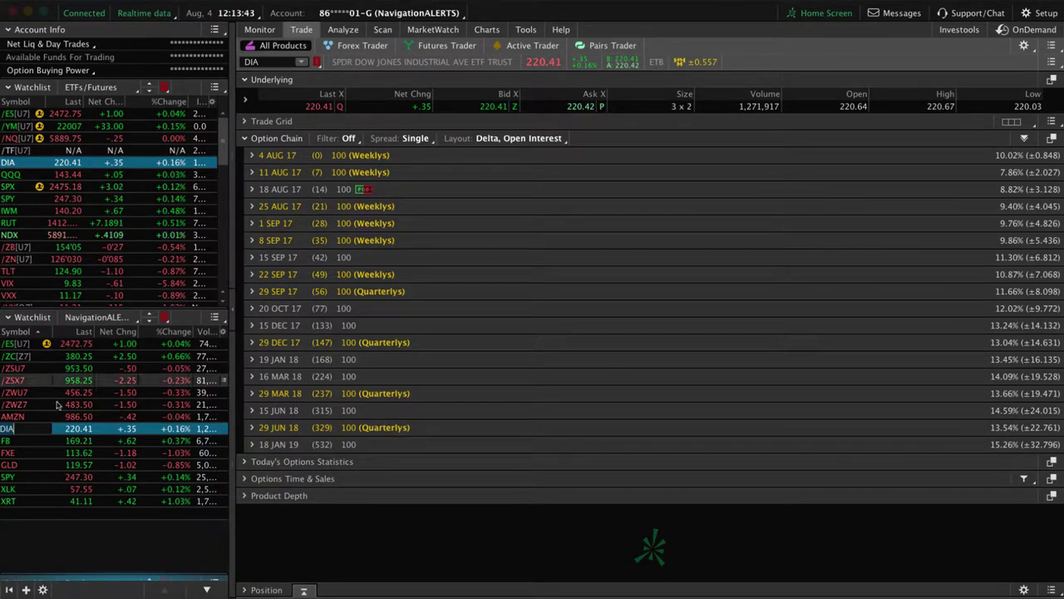
Examine FB's risk profile and price chart, widening the risk profile's price range to show both wings of the butterfly.
click(15, 440)
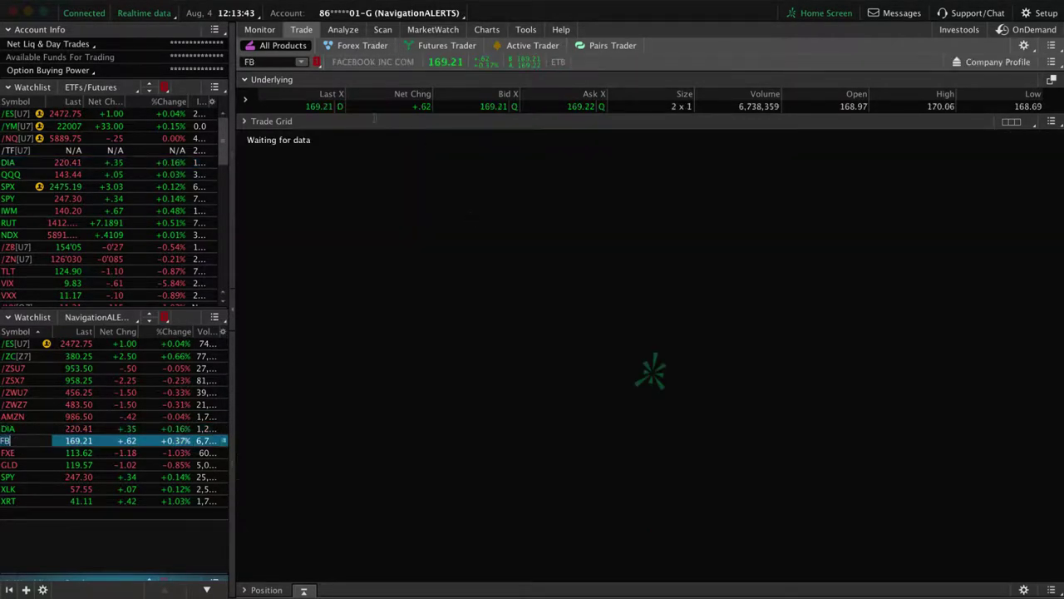
click(345, 30)
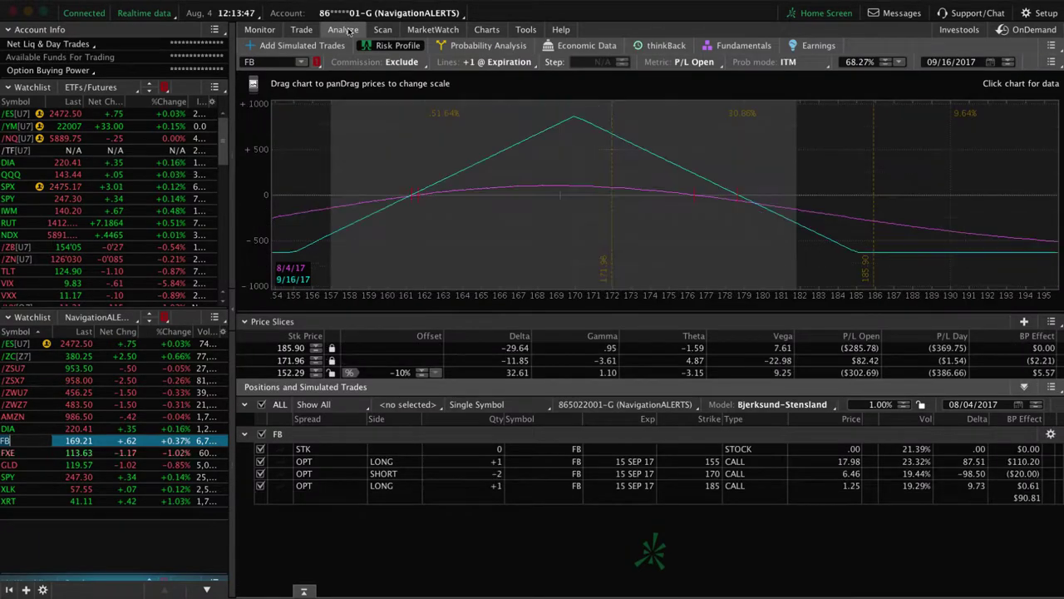
click(486, 30)
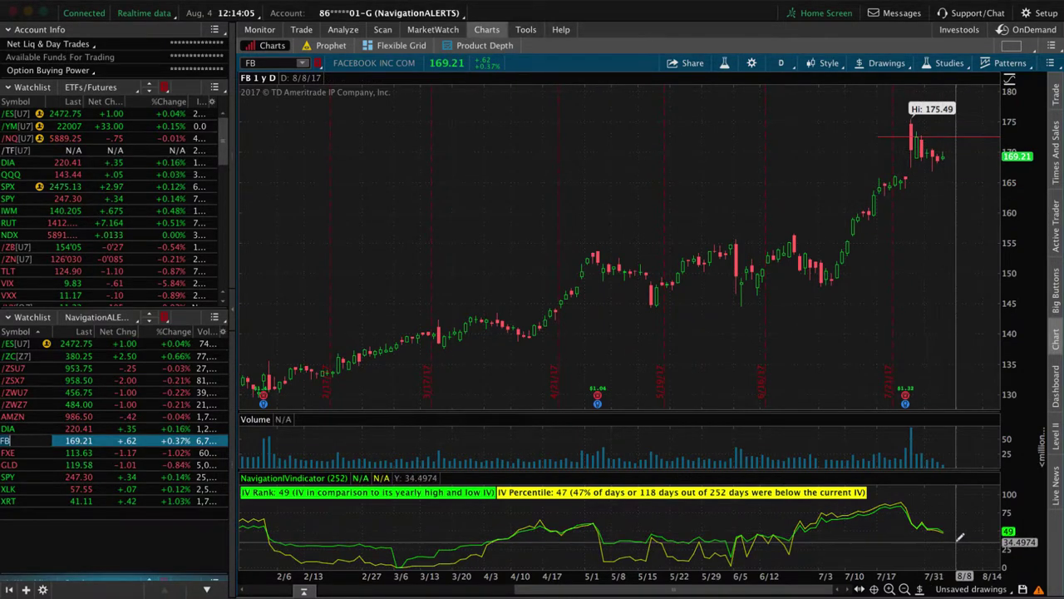
click(343, 31)
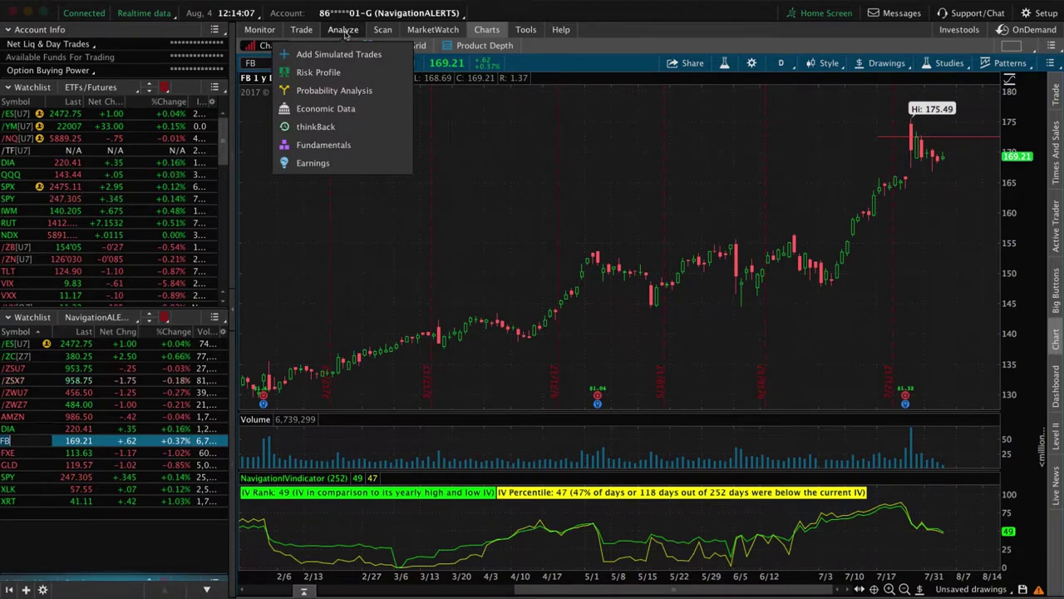
click(345, 33)
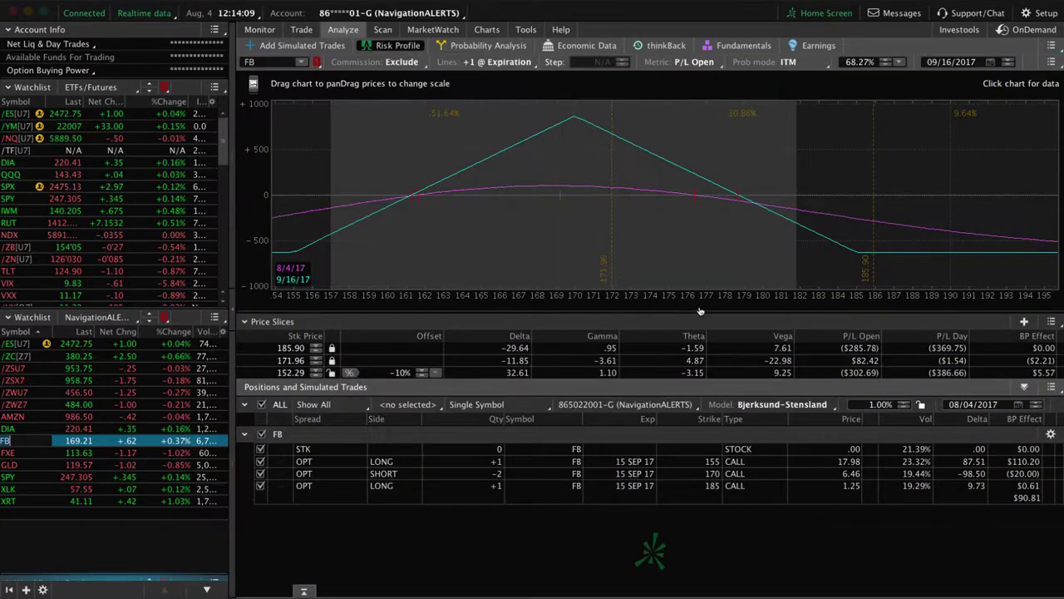
drag(665, 298, 615, 298)
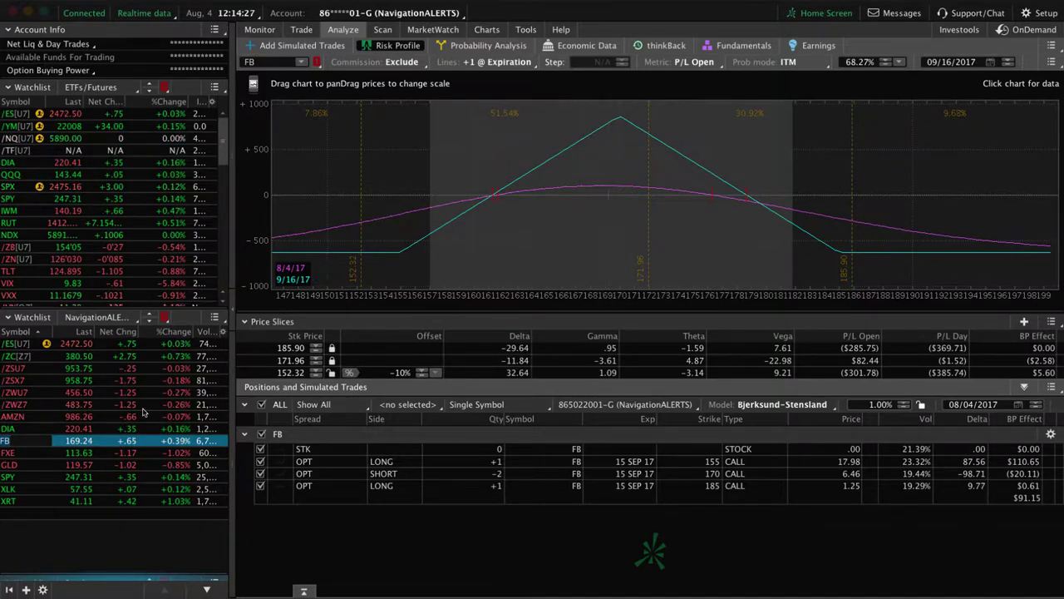
Examine the FXE put vertical's risk profile and FXE's price chart, returning to the risk profile.
click(23, 452)
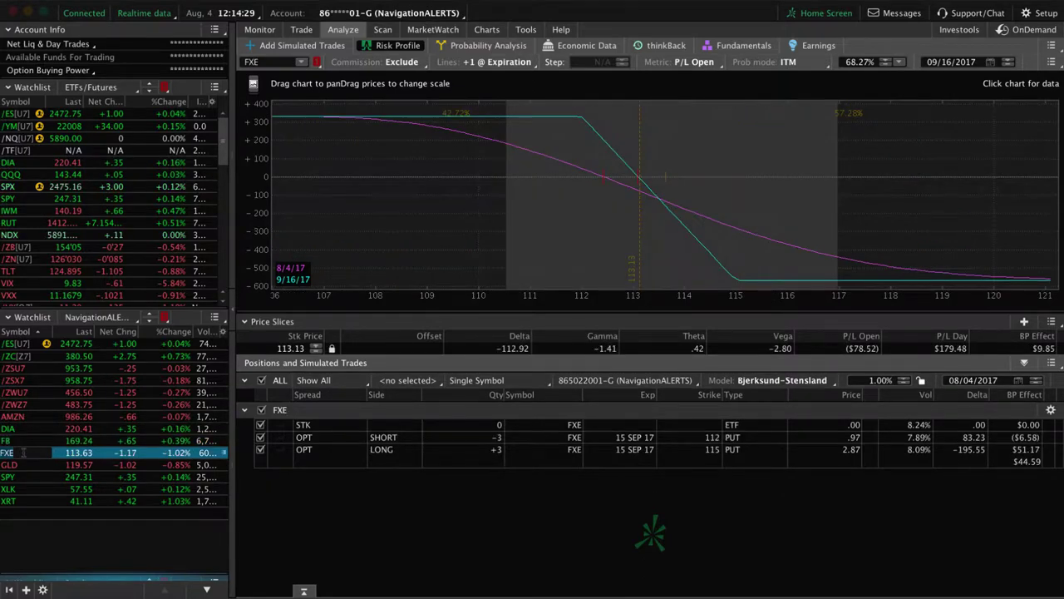
click(488, 32)
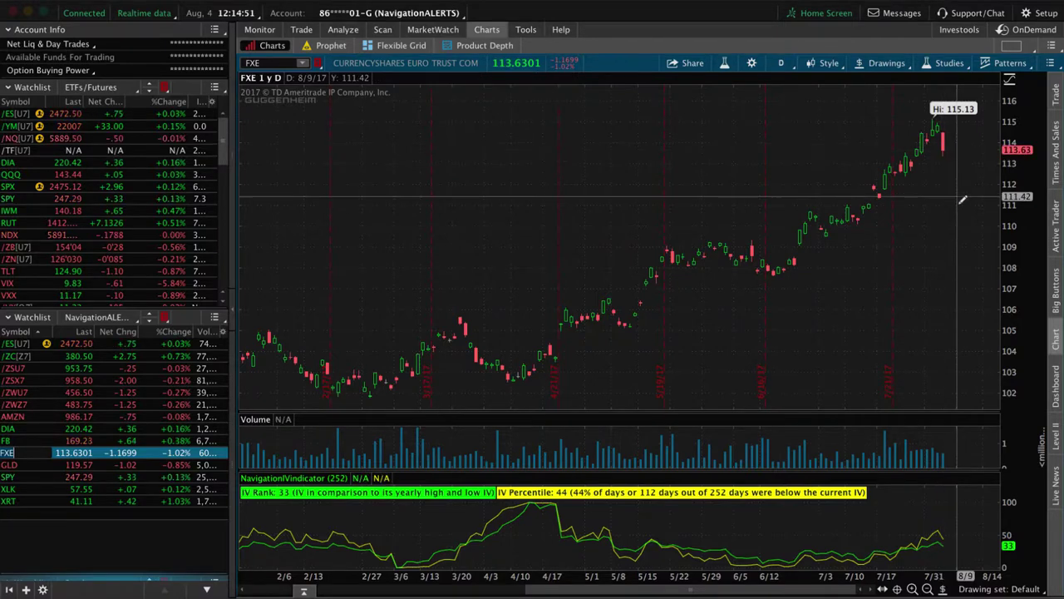
mouse_move(343, 30)
click(337, 71)
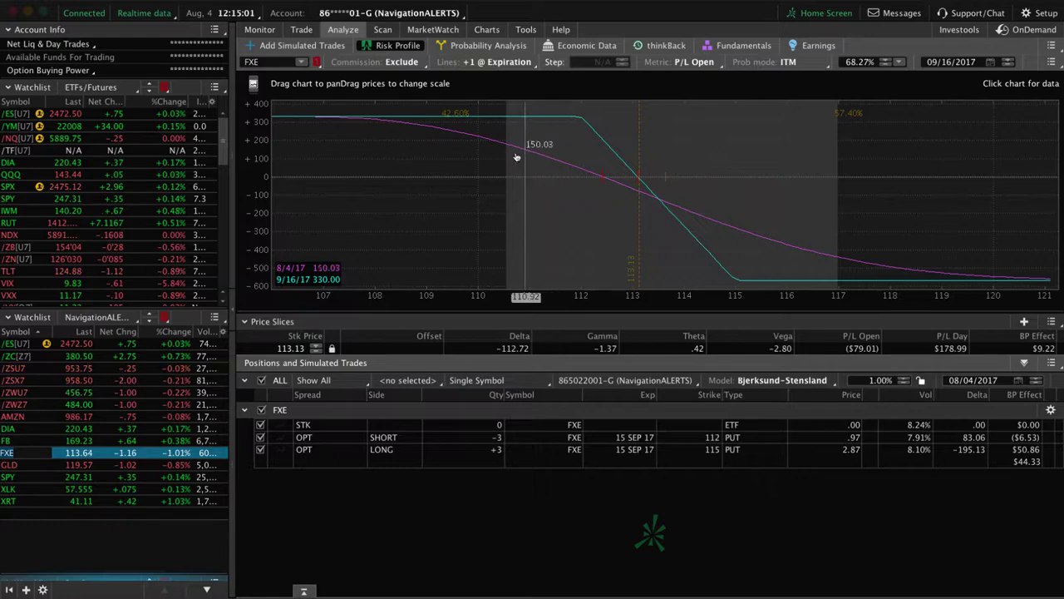
Examine GLD's risk profile, price chart and option chain expirations for the calendar spread.
click(21, 465)
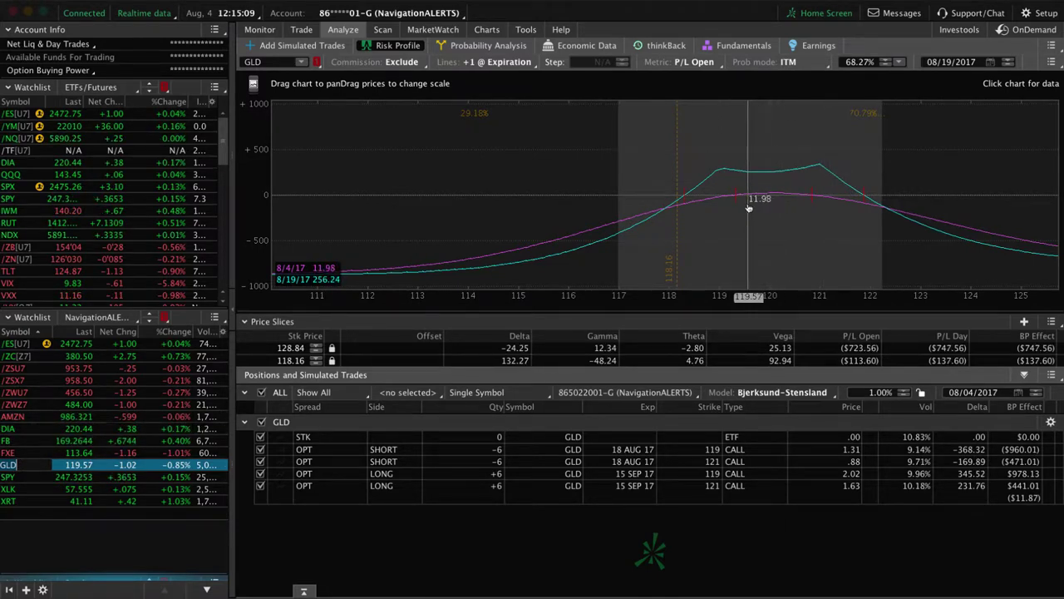
click(491, 31)
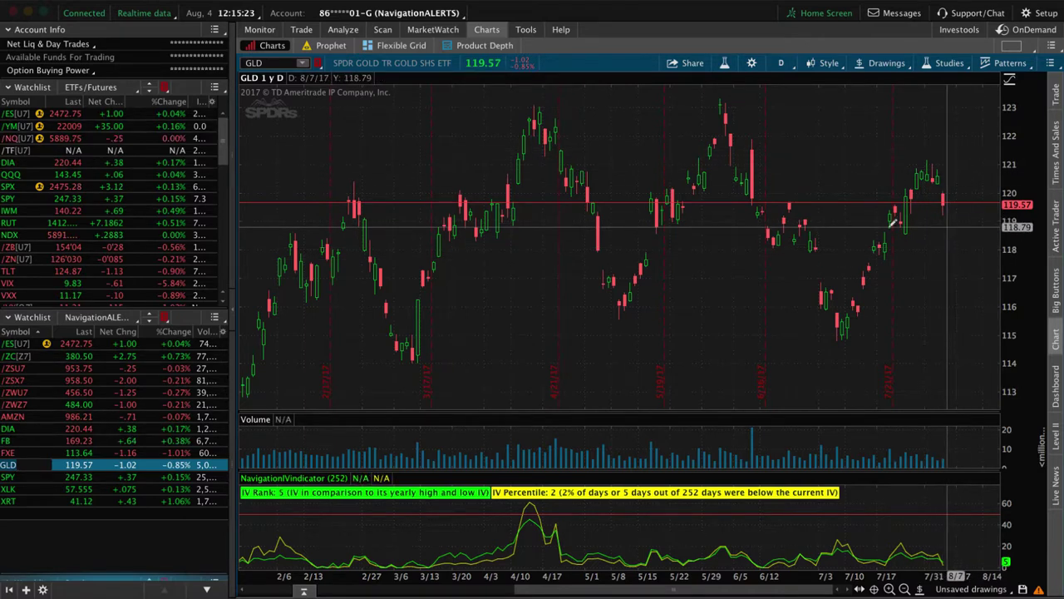
click(302, 29)
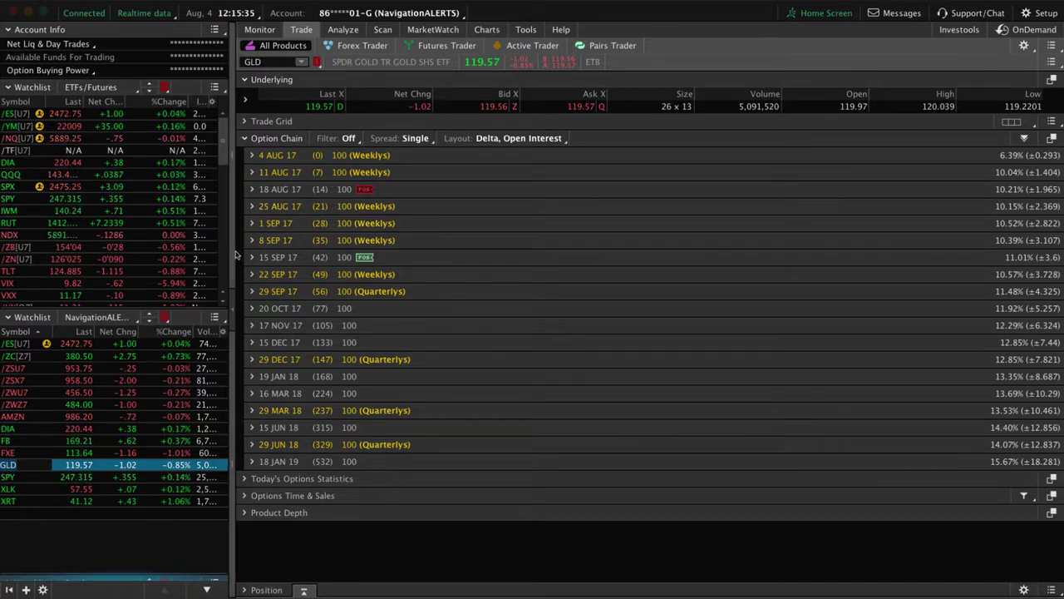
Examine the risk profiles of the SPY and XLK positions.
click(22, 478)
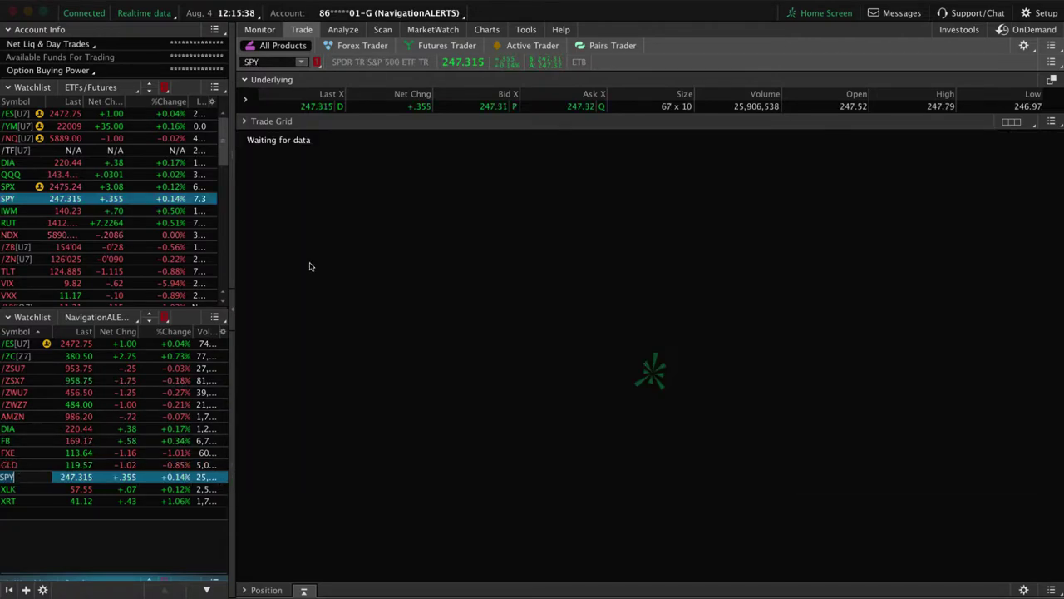
click(344, 30)
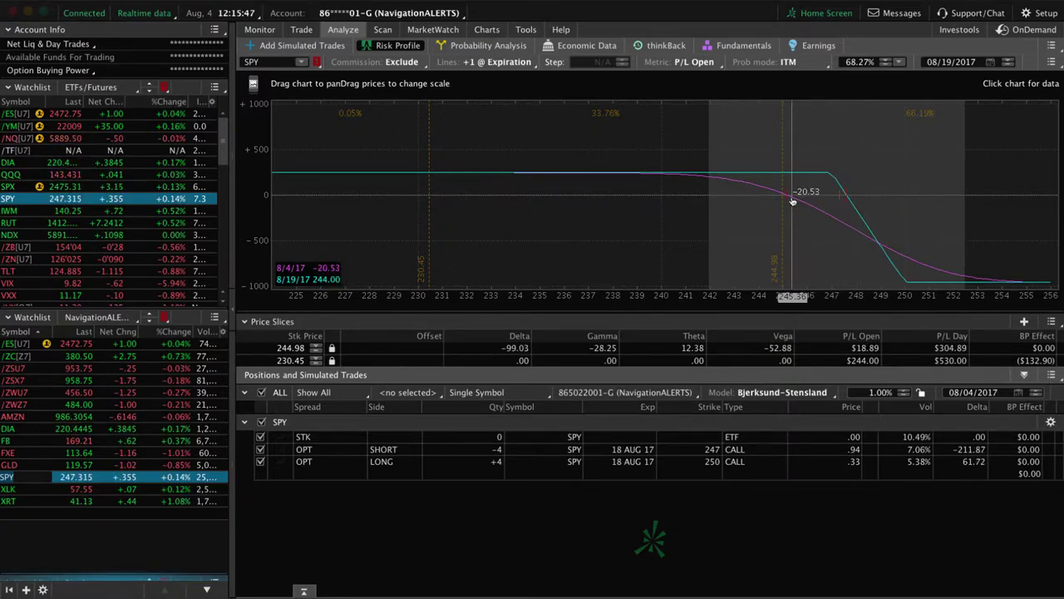
click(25, 490)
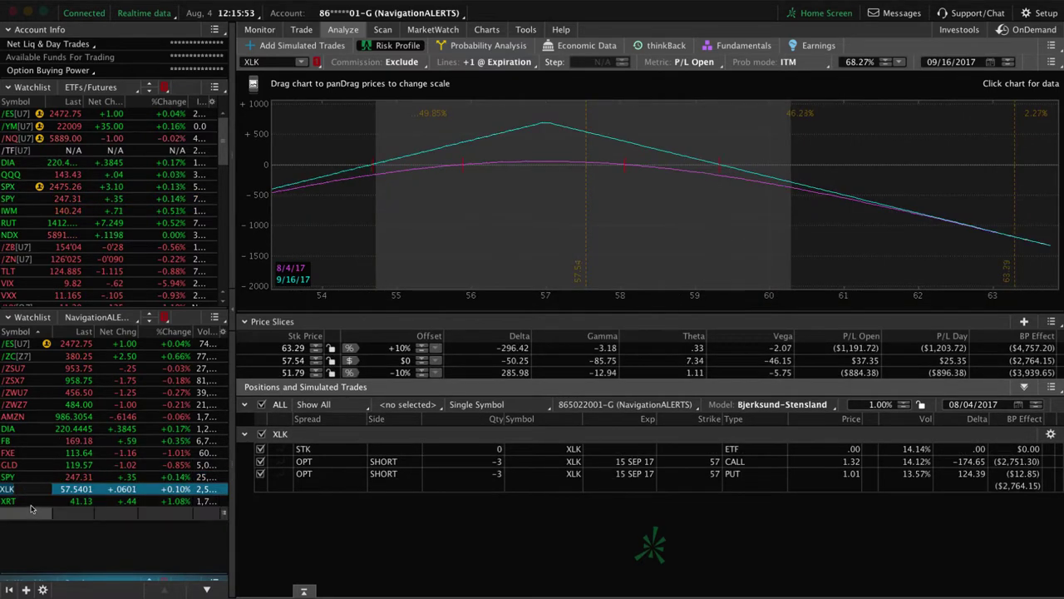
Examine the XRT strangle's risk profile and XRT's price chart with its volatility indicator, returning to the risk profile.
click(31, 503)
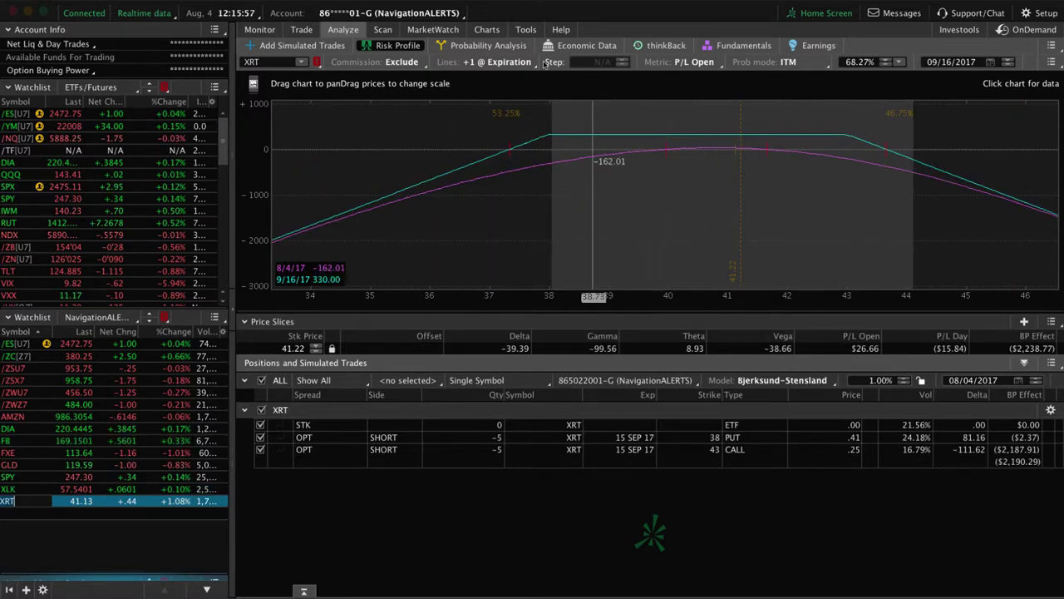
click(491, 30)
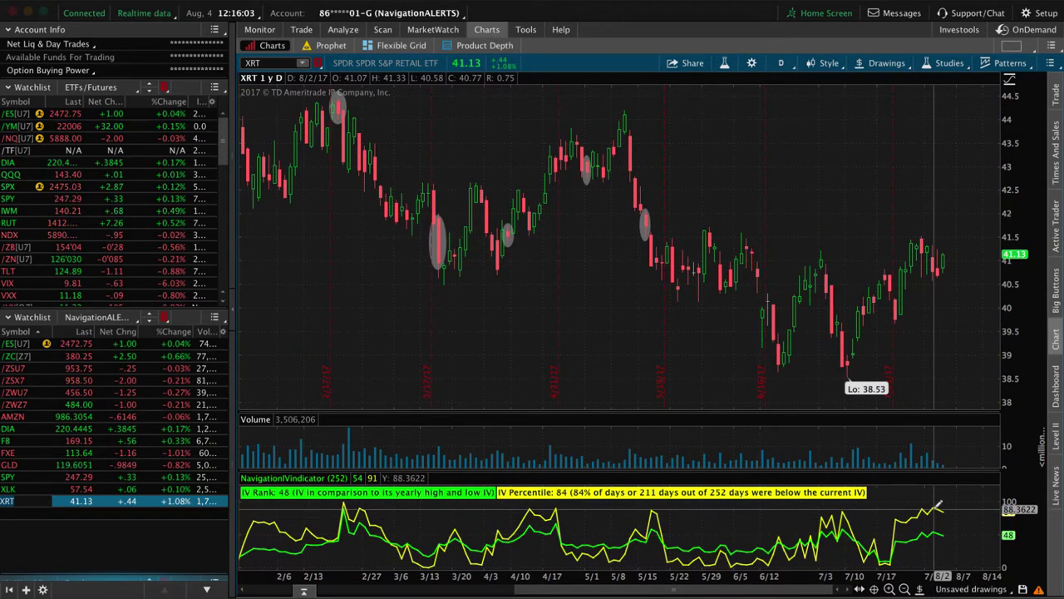
click(346, 31)
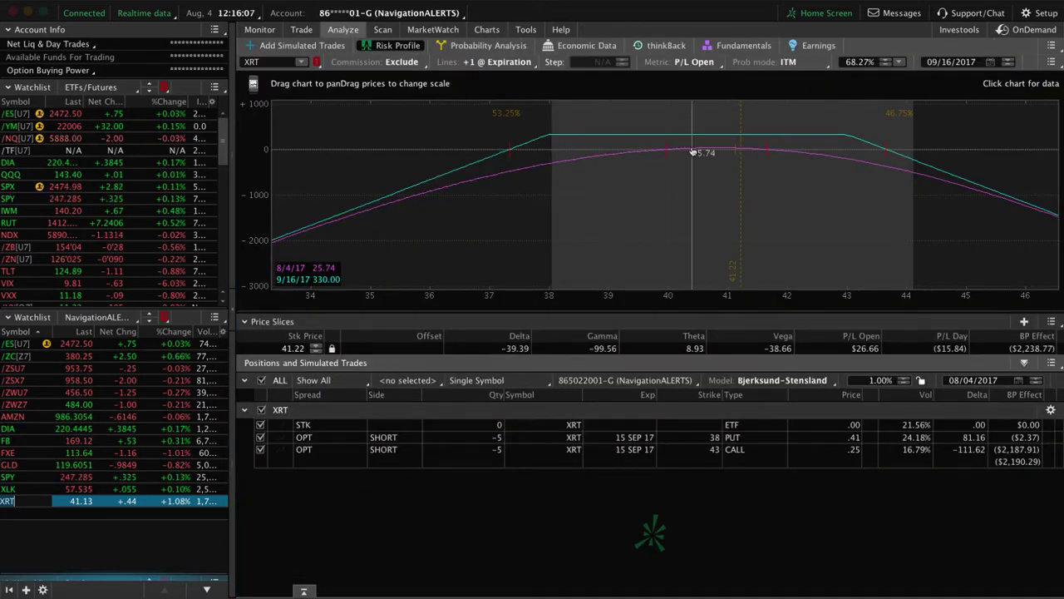